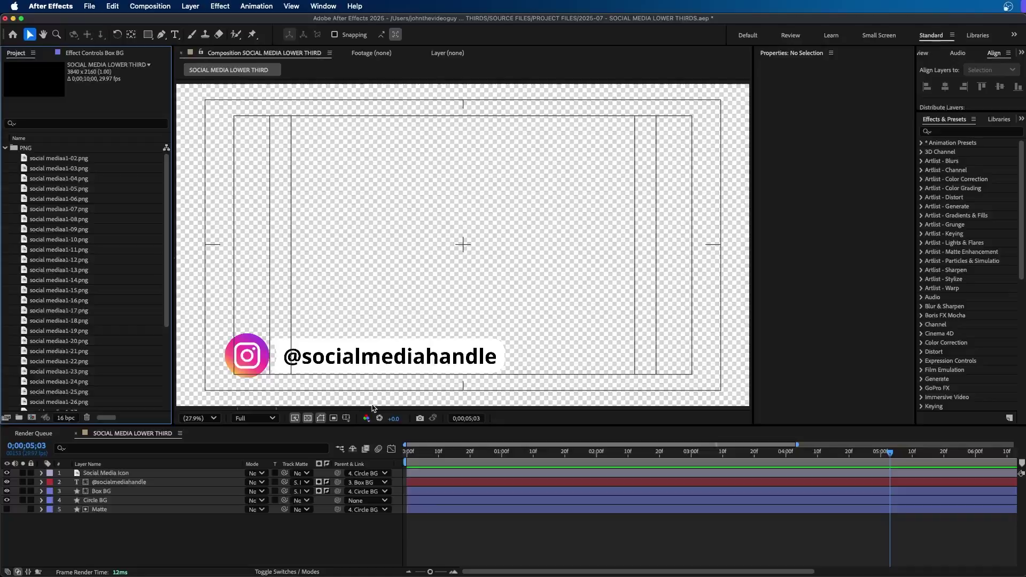
# - Preview the whole lower third from the first frame, then show the title/action safe guides
pyautogui.click(581, 541)
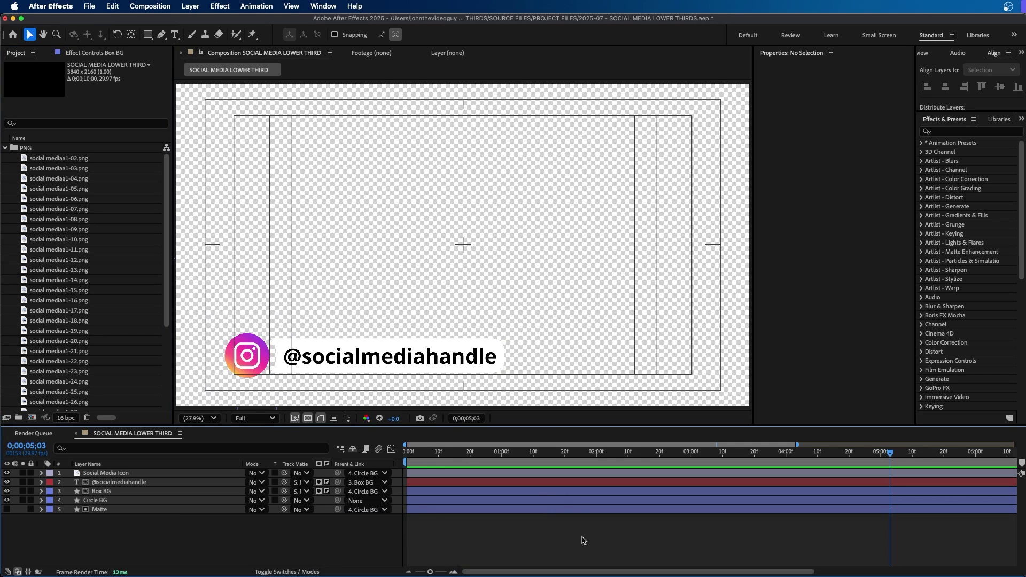
pyautogui.press(';')
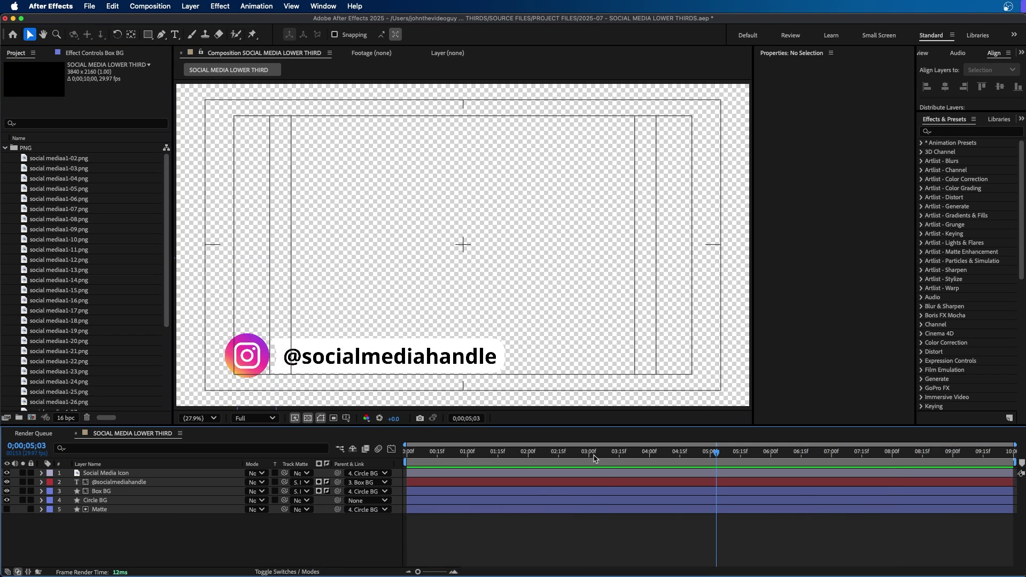
pyautogui.press('Home')
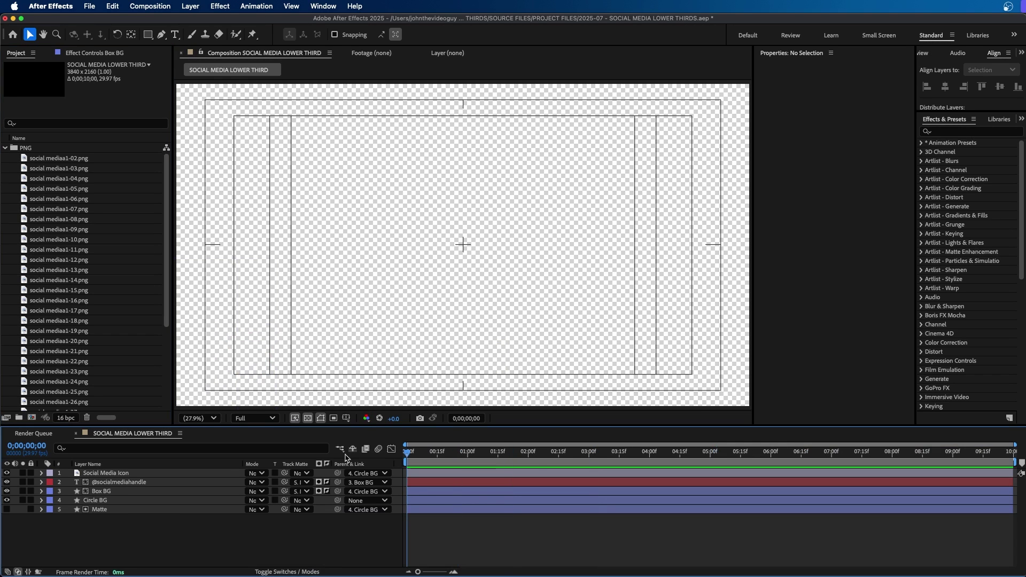
pyautogui.press('space')
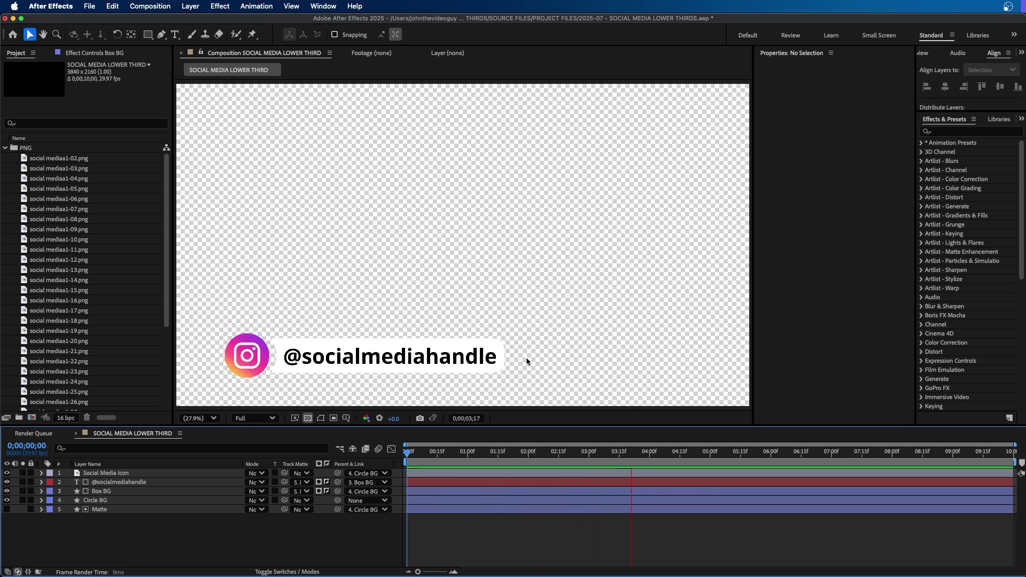
pyautogui.press('space')
pyautogui.press("'")
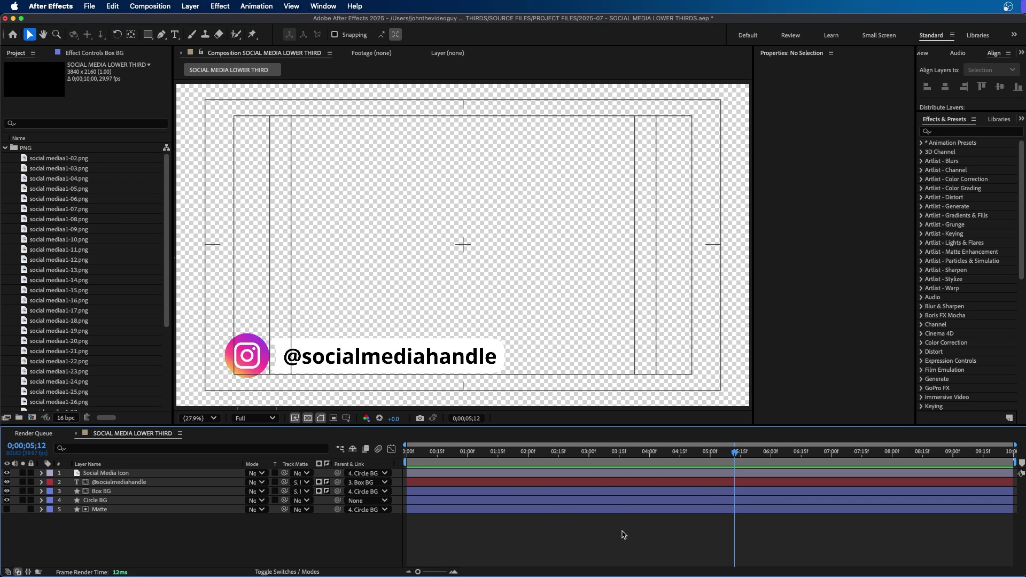
# - Reveal the layers' keyframes and inspect the intro and outro keyframe groups
pyautogui.press('u')
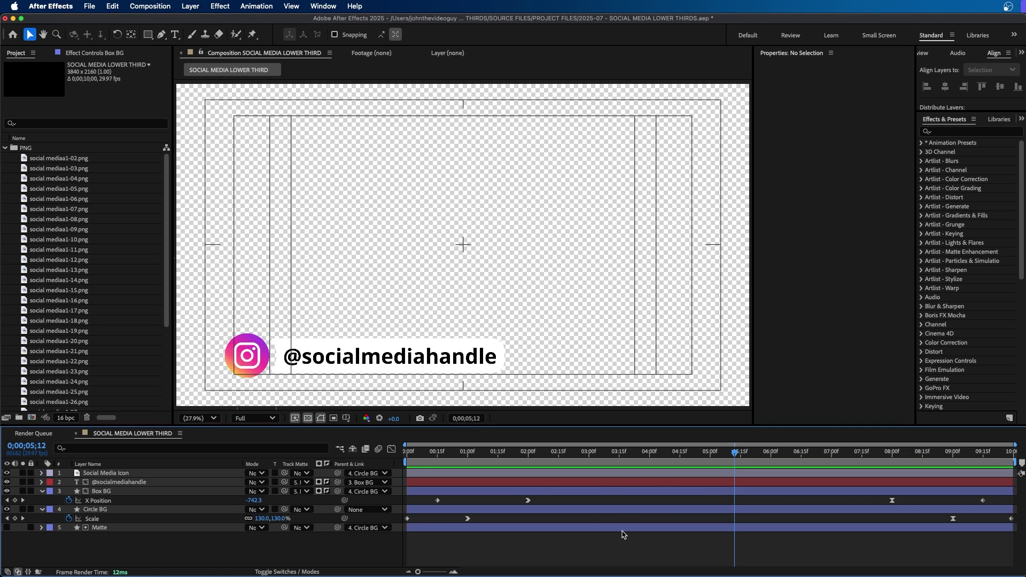
pyautogui.click(589, 454)
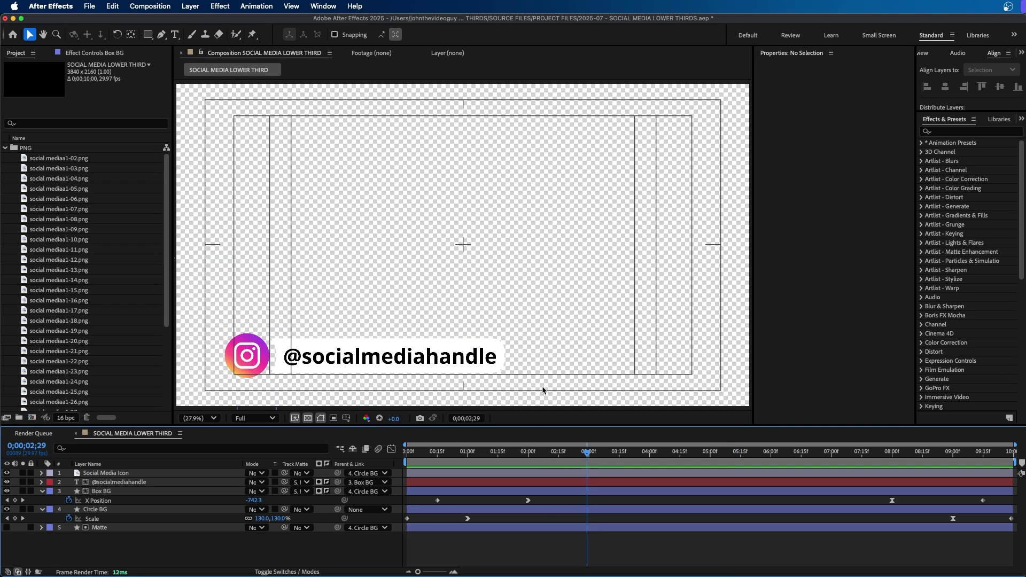
pyautogui.click(528, 502)
pyautogui.moveTo(536, 502); pyautogui.dragTo(384, 557)
pyautogui.moveTo(877, 501); pyautogui.dragTo(1019, 550)
pyautogui.click(861, 506)
# - End the work area at 2;00 and turn 0;00–2;00 into a protected region
pyautogui.moveTo(530, 453); pyautogui.dragTo(528, 454)
pyautogui.press('n')
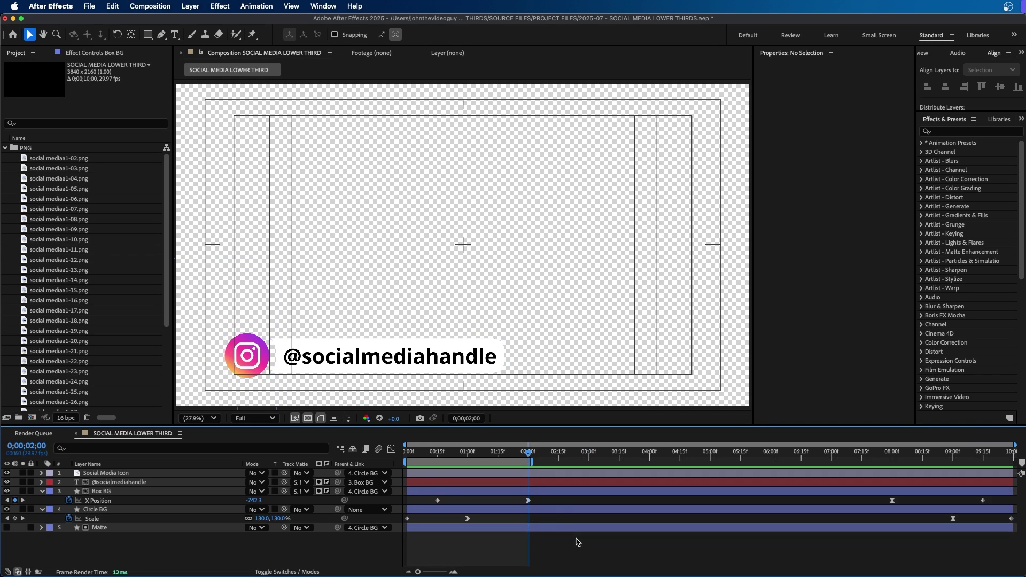
pyautogui.rightClick(507, 460)
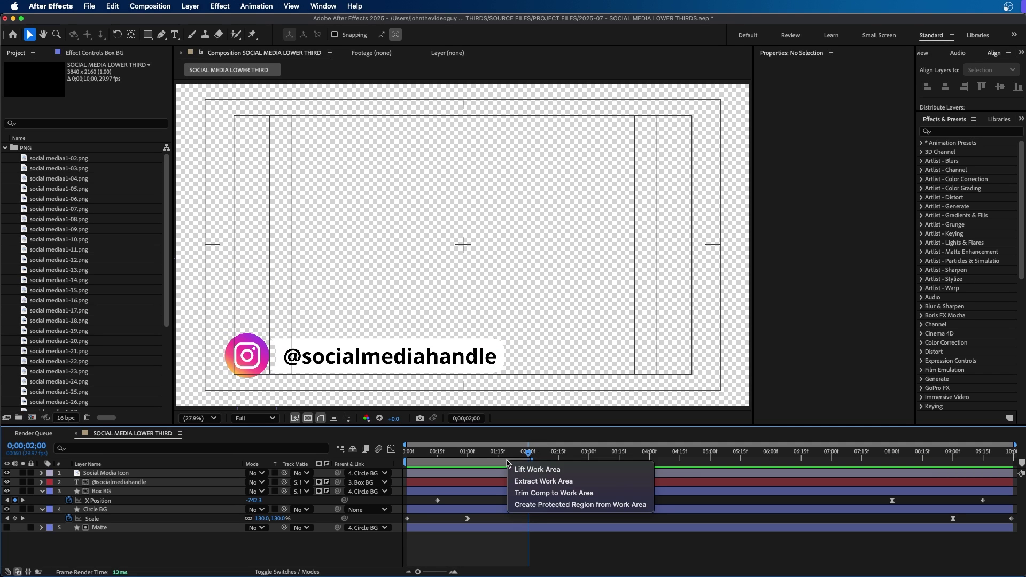
pyautogui.click(554, 505)
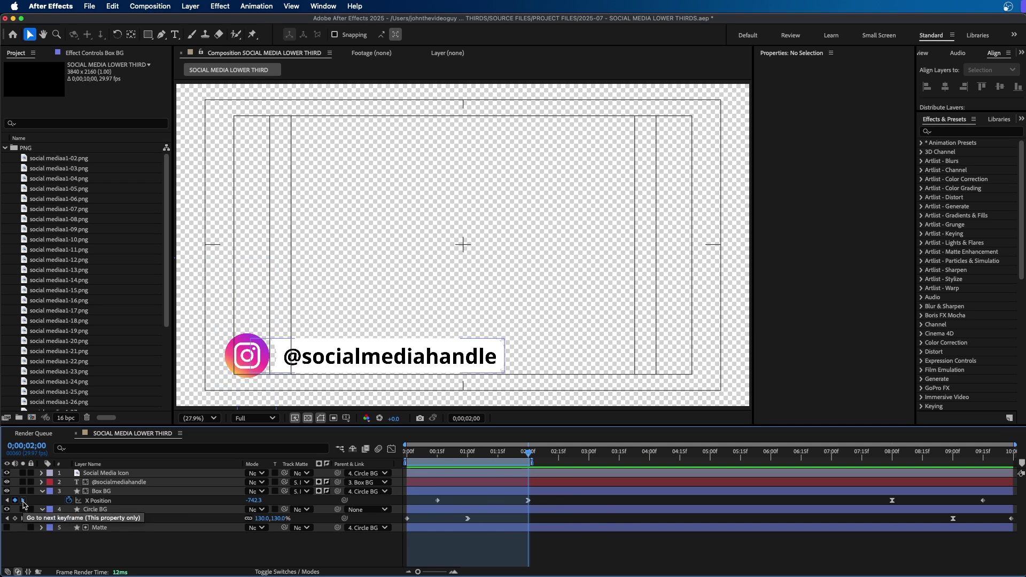
# - Start the work area at 8;00, protect the 8–10 second span, then return to frame 0
pyautogui.click(22, 501)
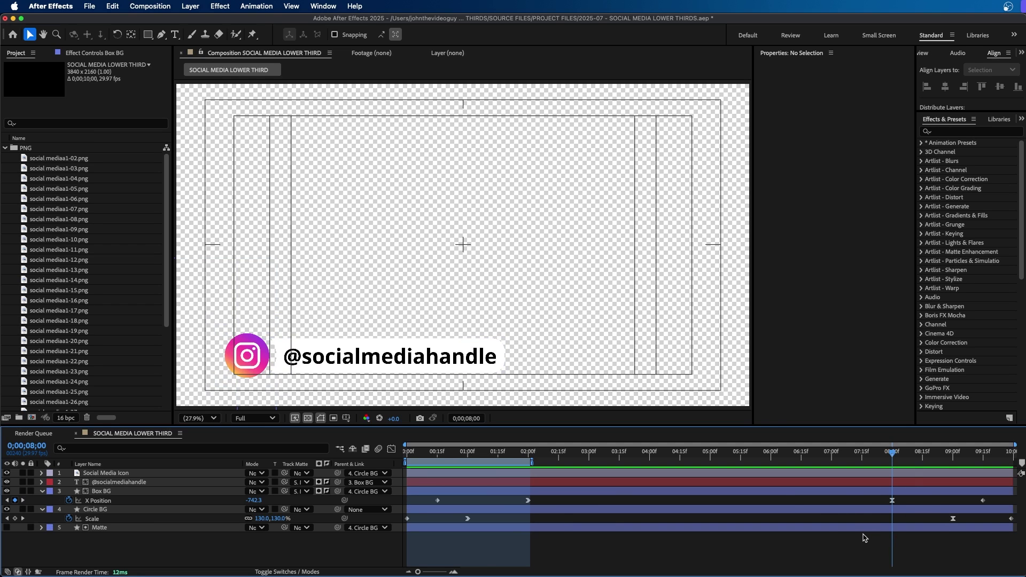
pyautogui.press('b')
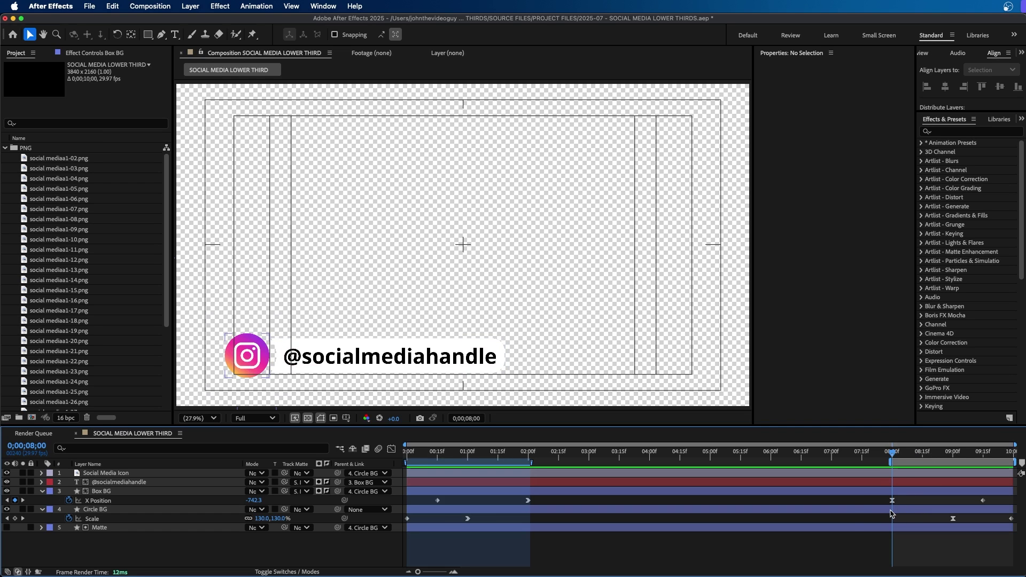
pyautogui.rightClick(914, 463)
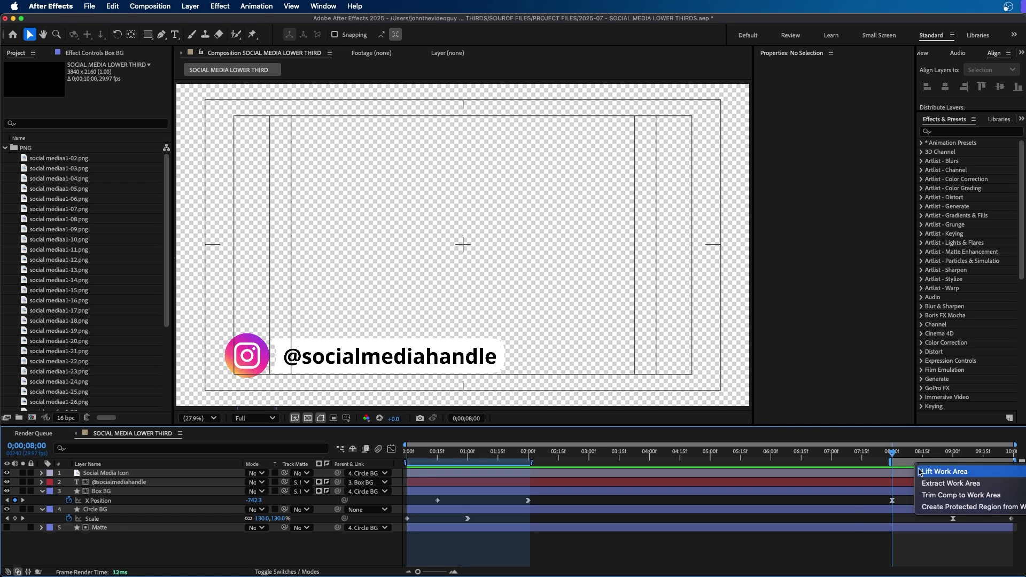
pyautogui.click(837, 543)
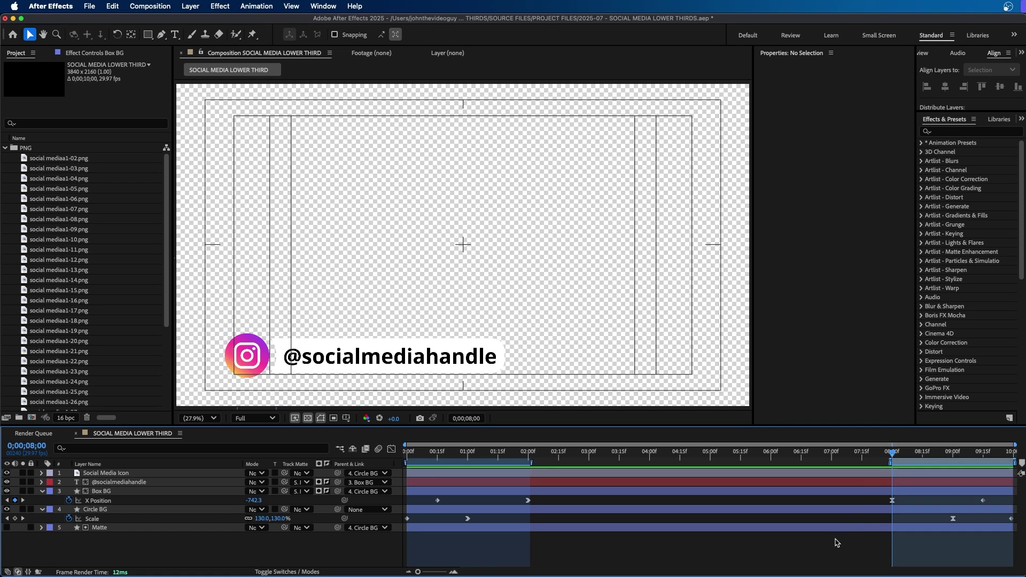
pyautogui.moveTo(885, 455); pyautogui.dragTo(360, 443)
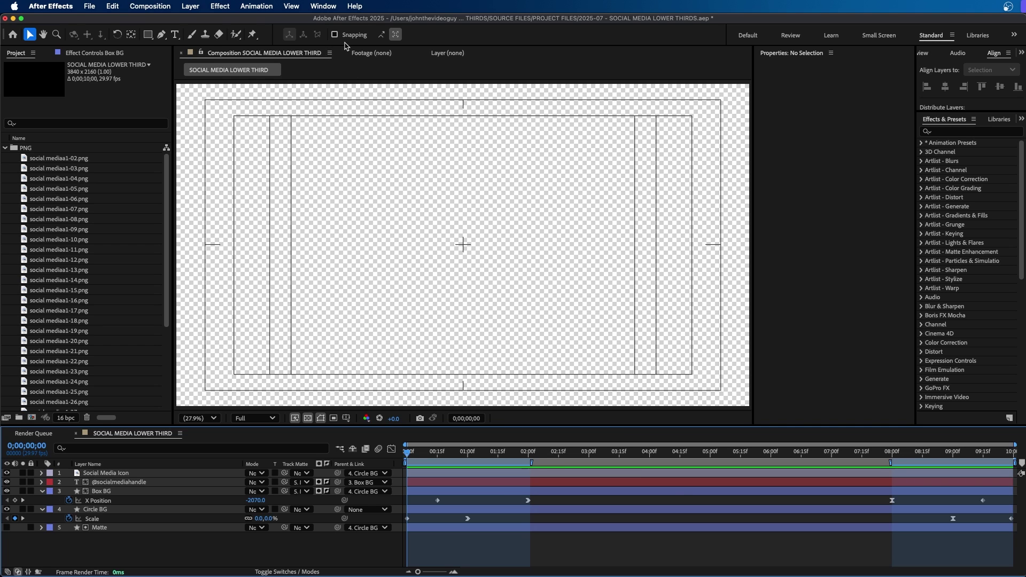
# - In Essential Graphics, set the primary composition and name the template SOCIAL MEDIA LOWER THIRD
pyautogui.click(323, 6)
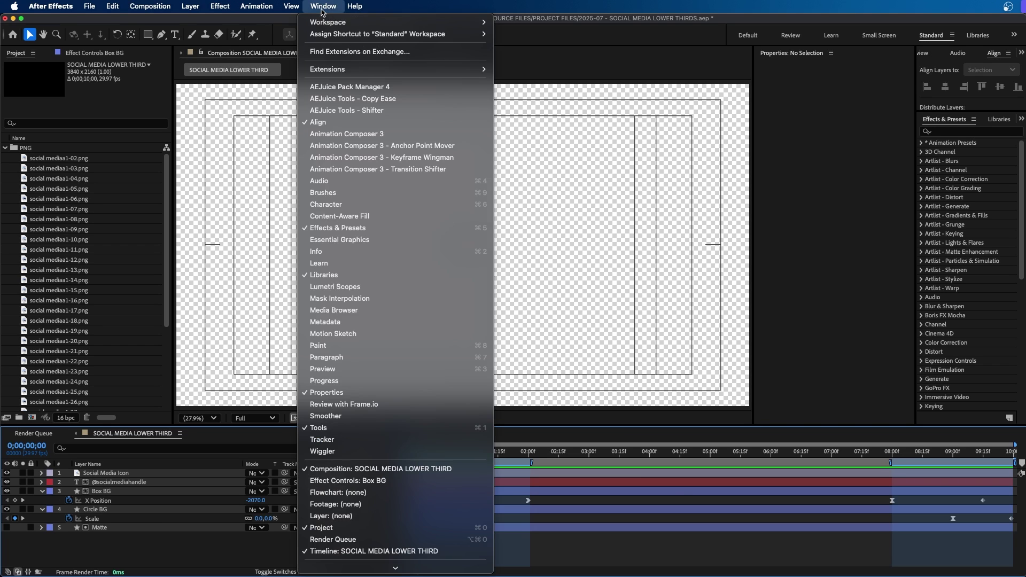
pyautogui.click(302, 239)
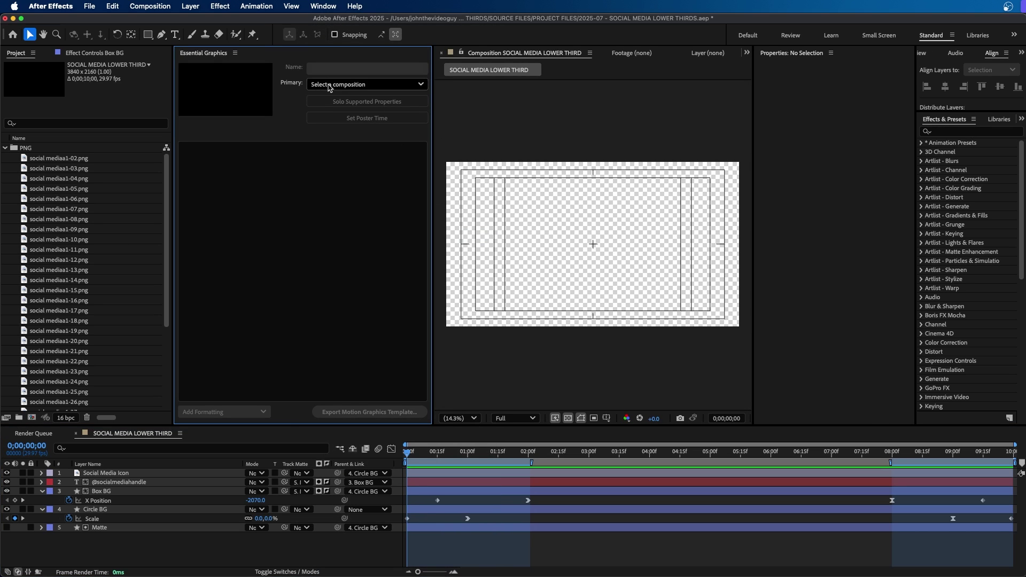
pyautogui.click(330, 86)
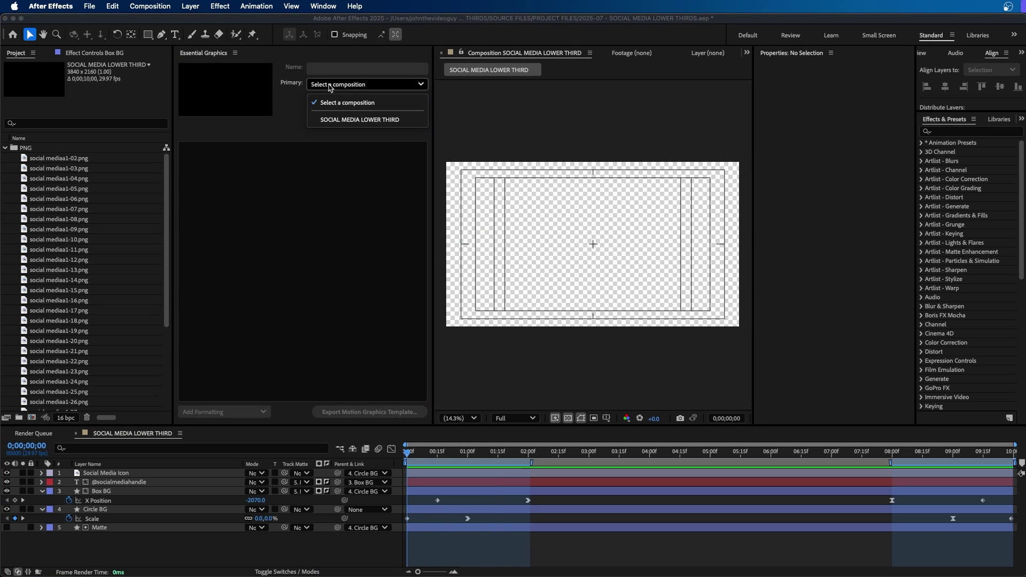
pyautogui.click(343, 119)
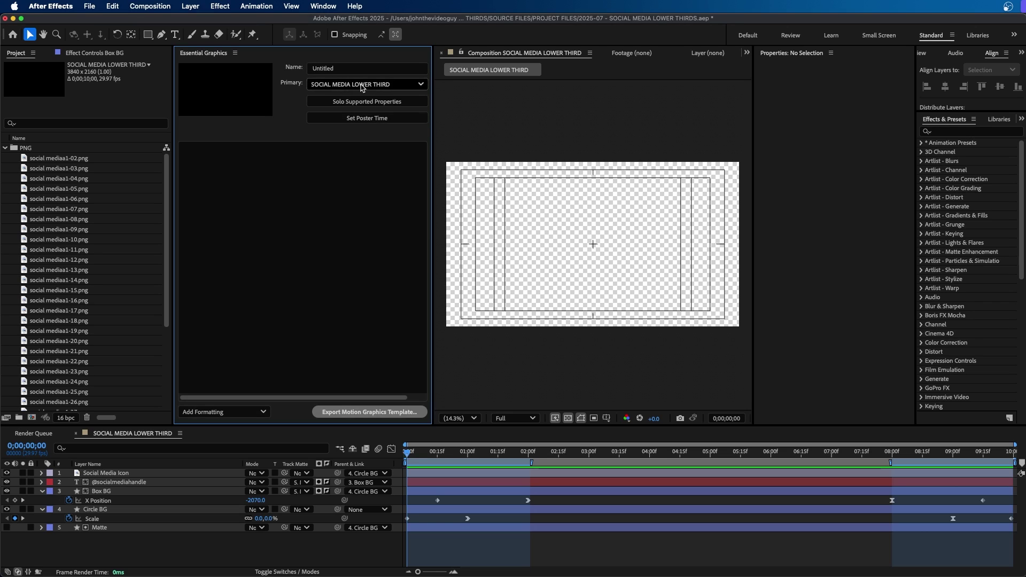
pyautogui.click(384, 73)
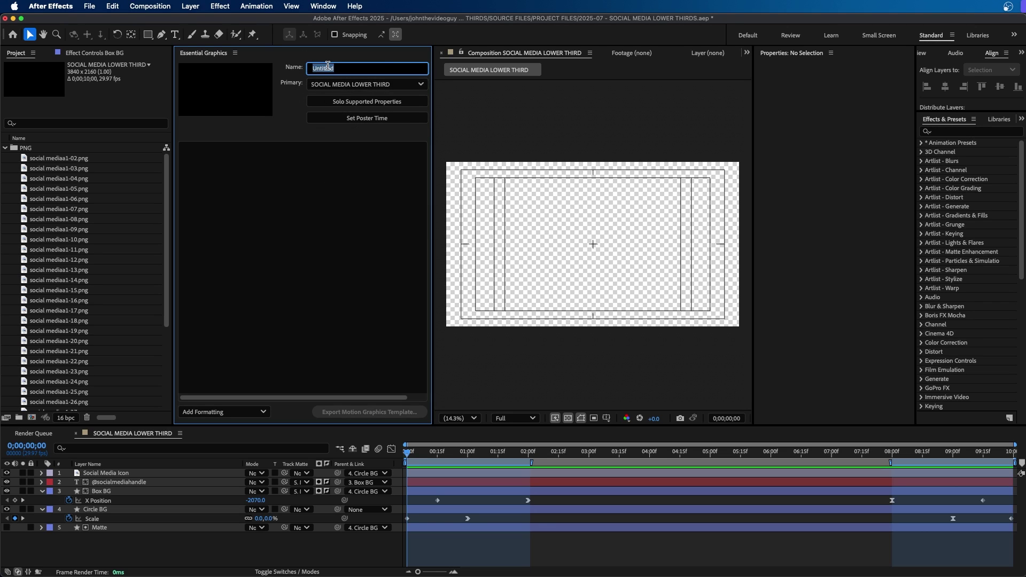
pyautogui.write('SOCIAL MEDIA LOWER THIRD')
pyautogui.press('Return')
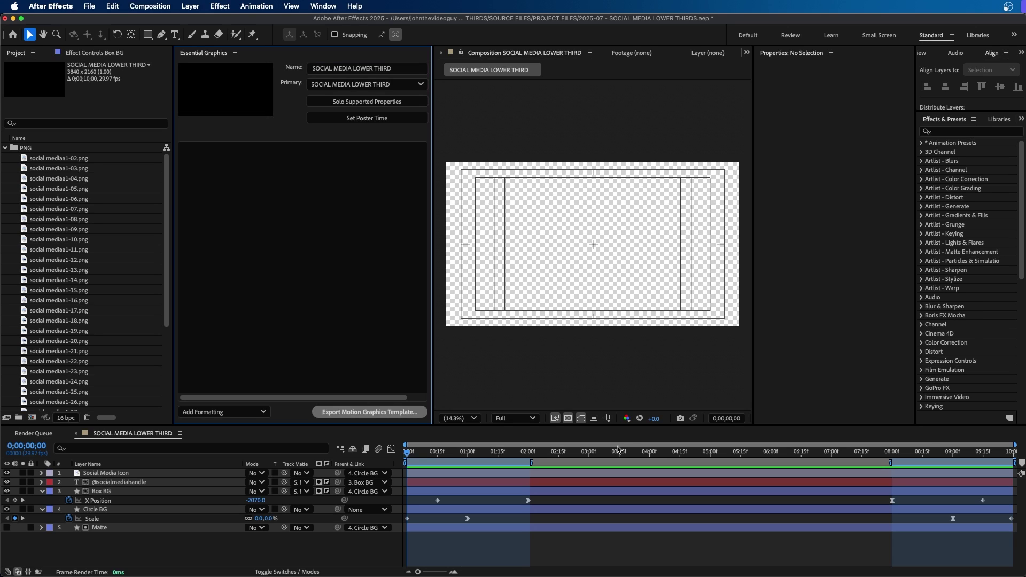
# - Set the poster time to a frame showing the icon and handle, around 4;02
pyautogui.moveTo(618, 449); pyautogui.dragTo(654, 451)
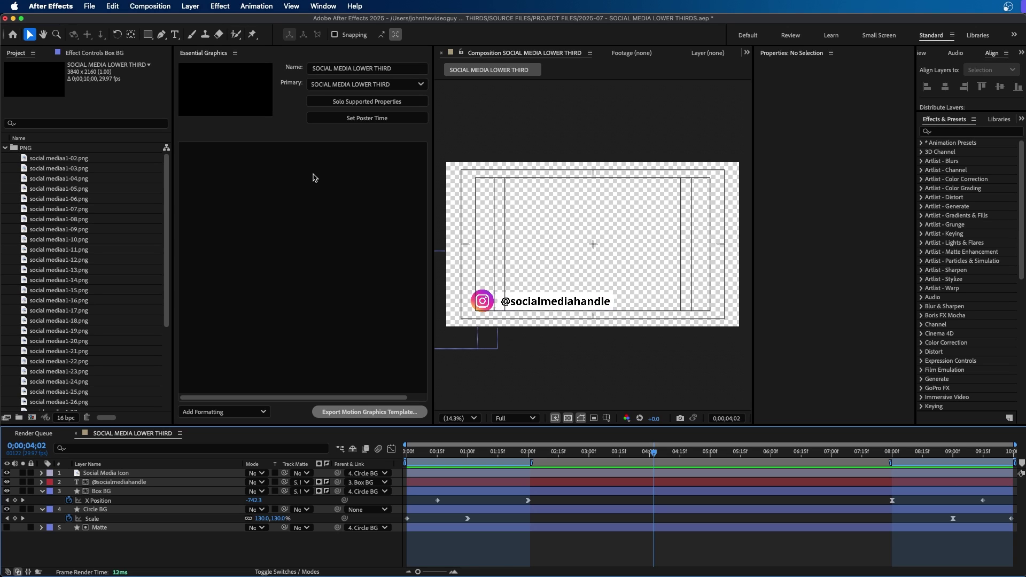
pyautogui.click(367, 118)
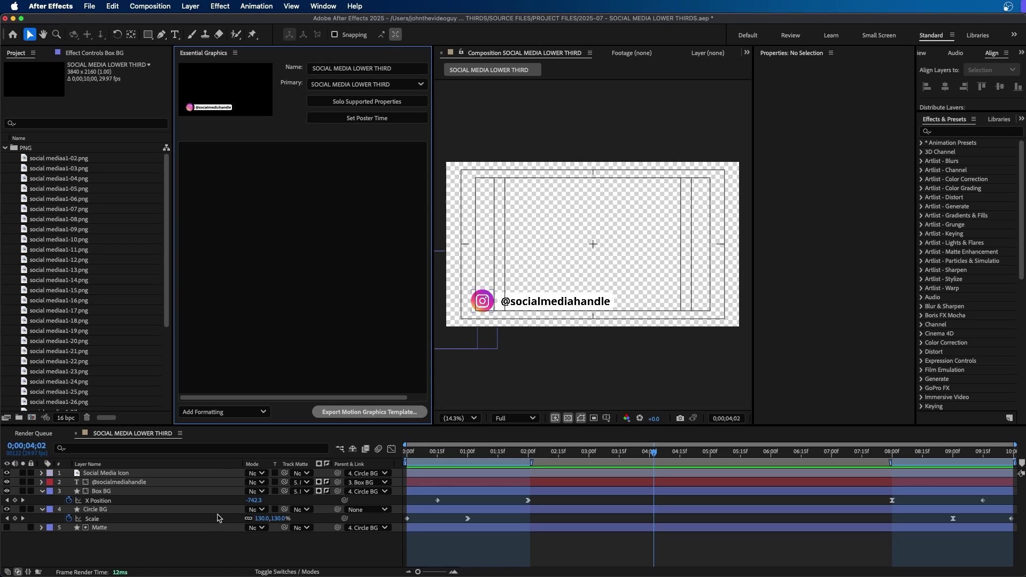
pyautogui.click(215, 545)
pyautogui.click(282, 254)
# - Select the Social Media Icon layer and zoom the view to 25%, panned to the lower third
pyautogui.click(122, 472)
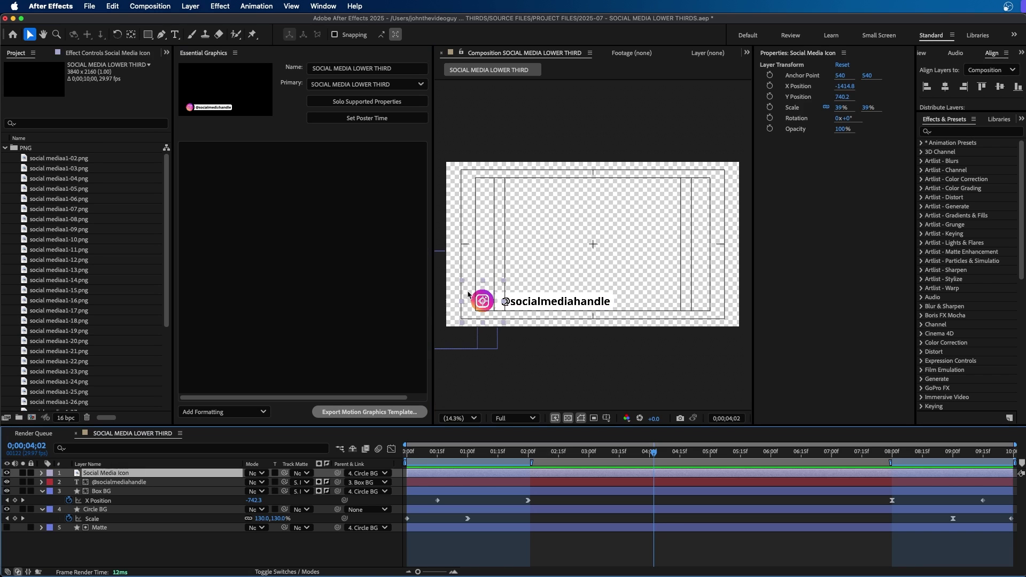
pyautogui.press('.')
pyautogui.press('h')
pyautogui.moveTo(490, 300); pyautogui.dragTo(584, 255)
pyautogui.press('v')
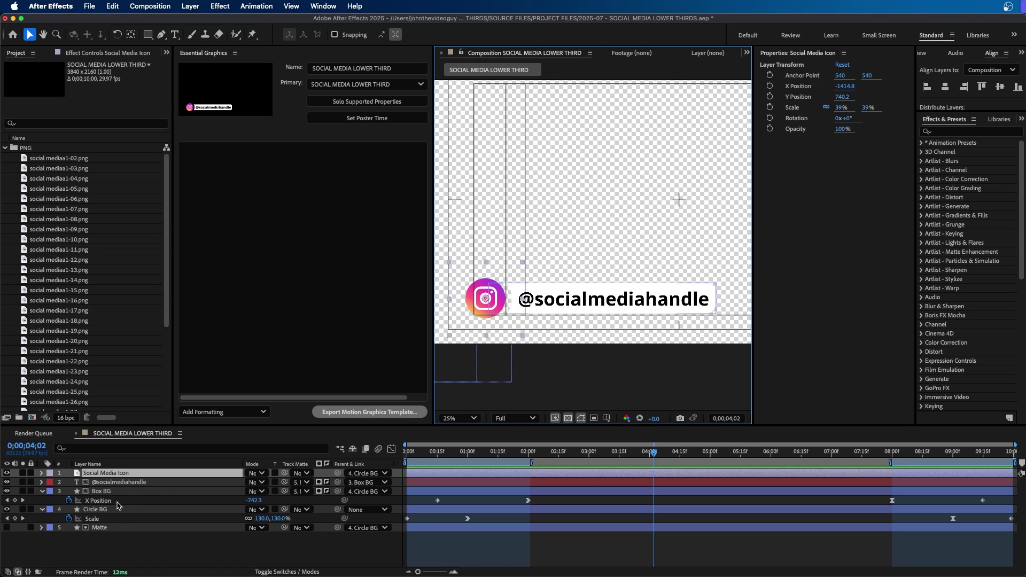
# - Add the Social Media Icon as a control with default scaling set to Scale to fill
pyautogui.moveTo(100, 477); pyautogui.dragTo(305, 262)
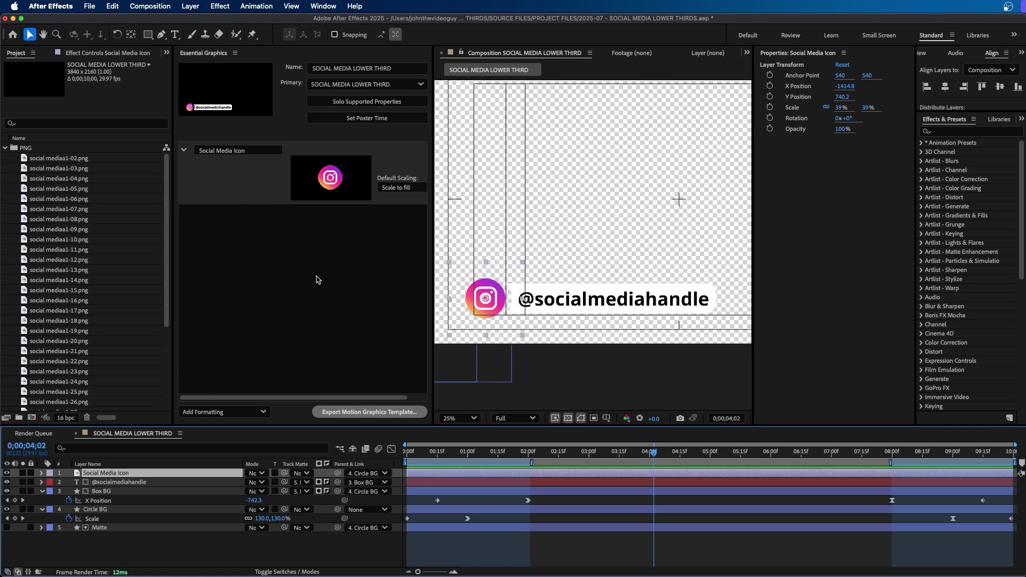
pyautogui.click(226, 152)
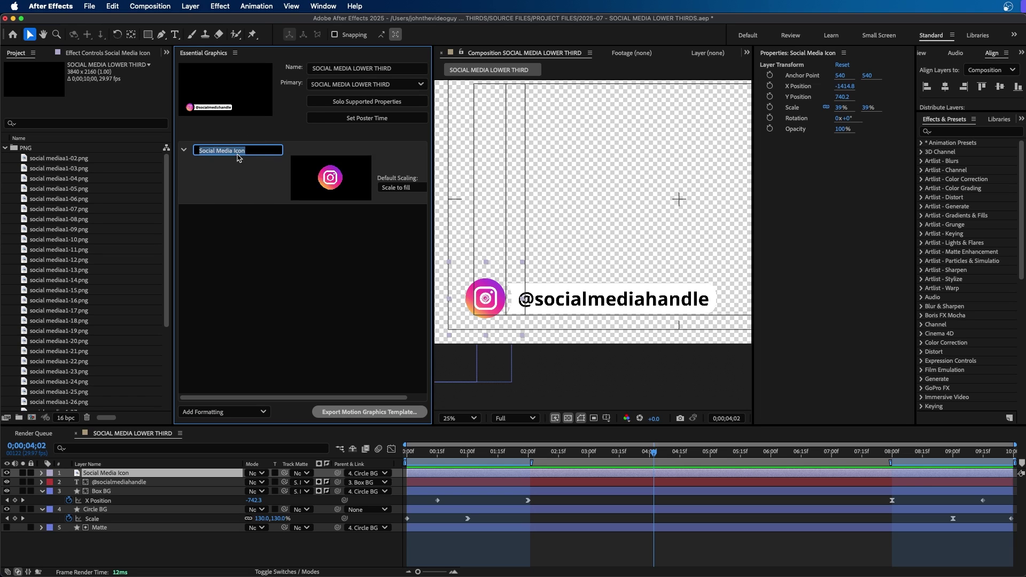
pyautogui.click(275, 279)
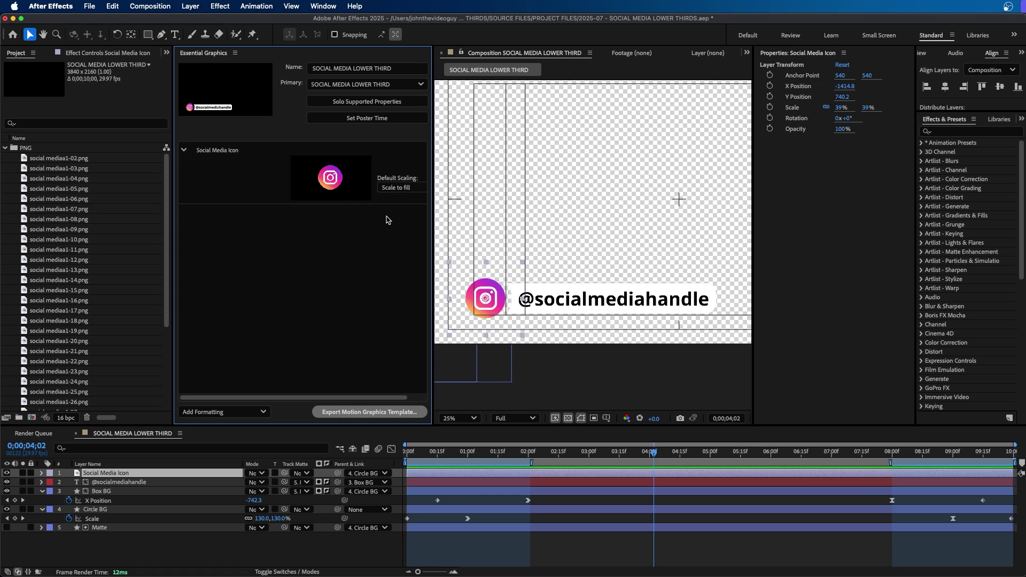
pyautogui.click(414, 187)
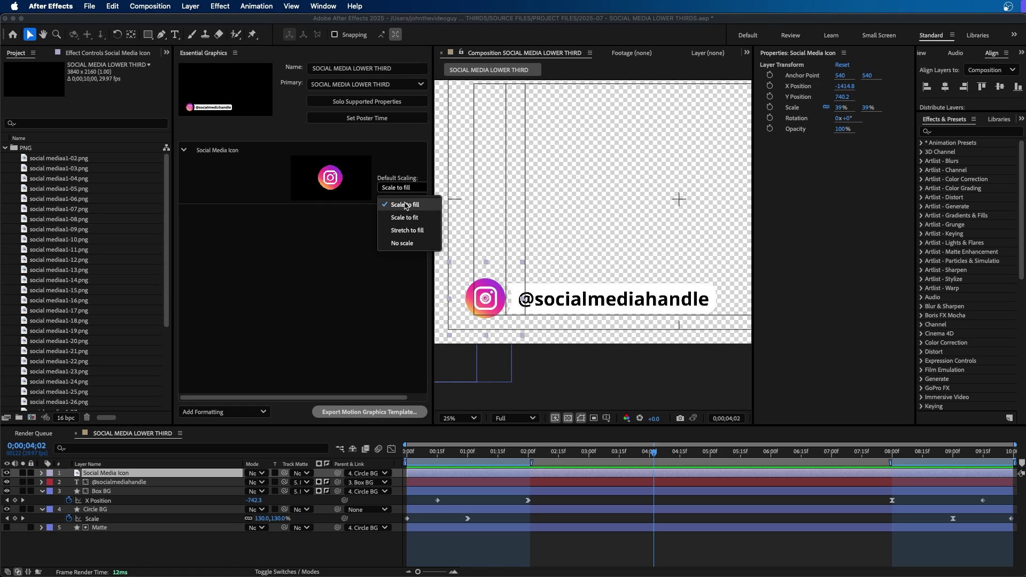
pyautogui.click(413, 207)
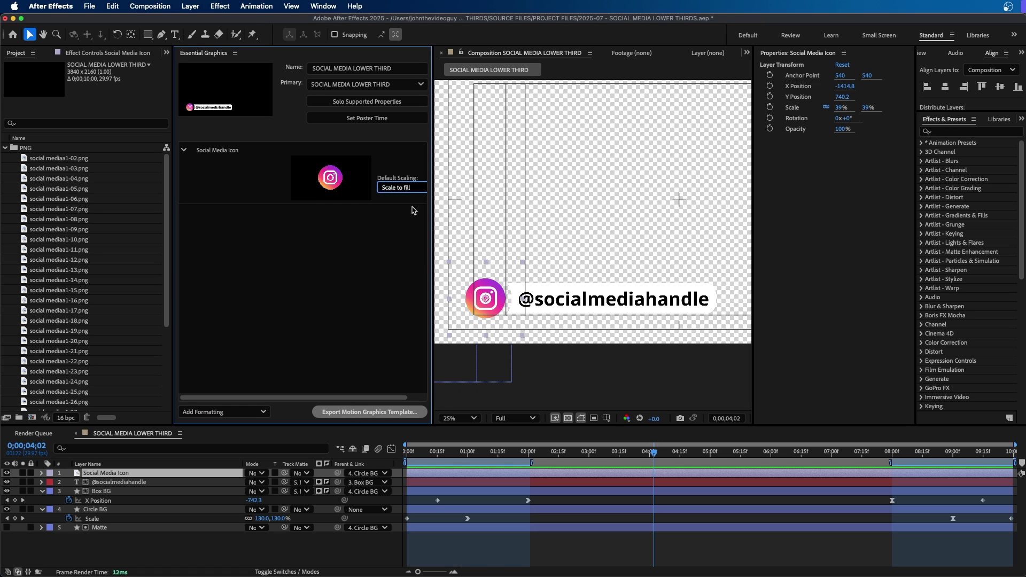
pyautogui.click(329, 260)
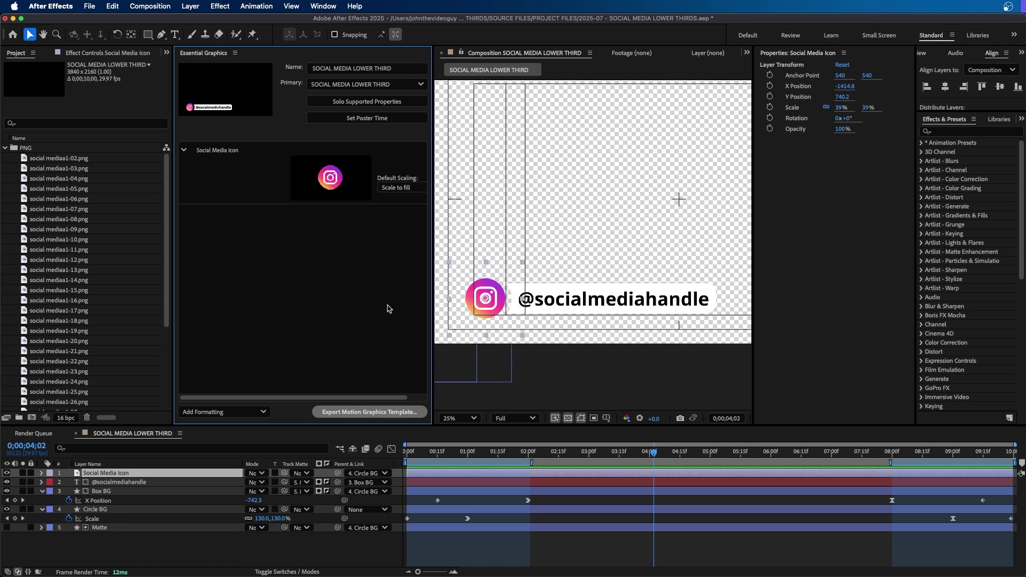
pyautogui.click(119, 483)
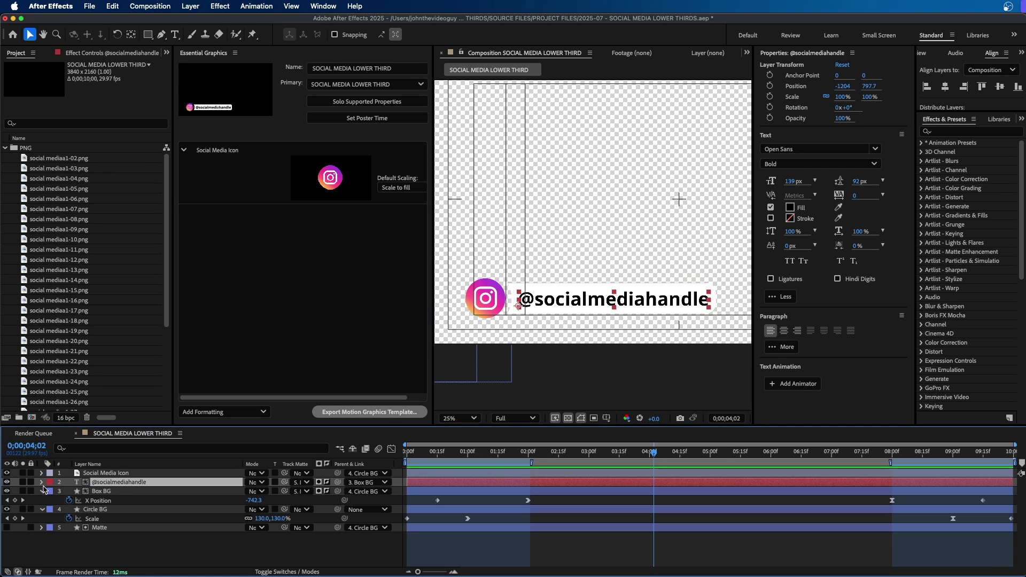
pyautogui.click(42, 483)
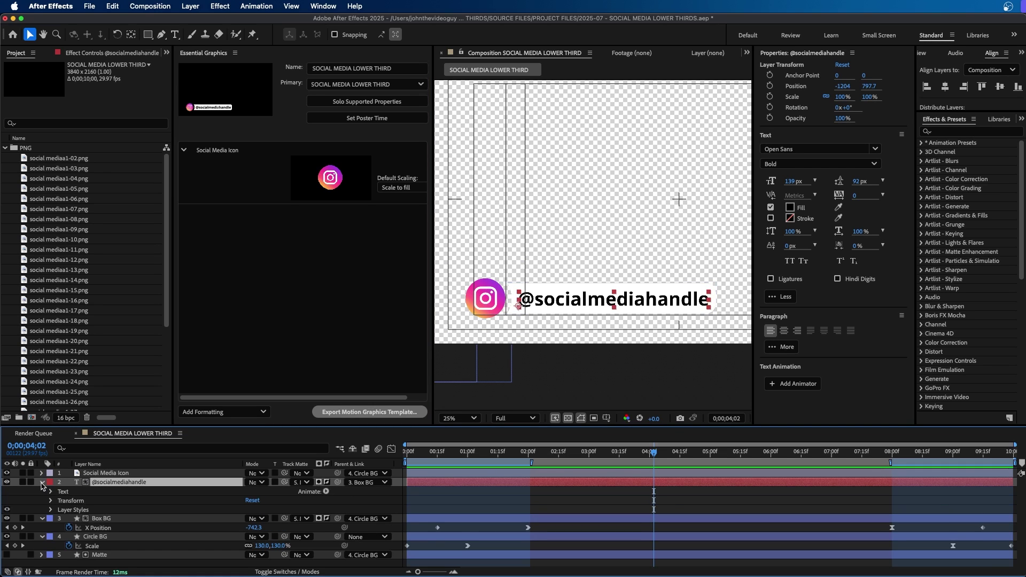
pyautogui.click(50, 492)
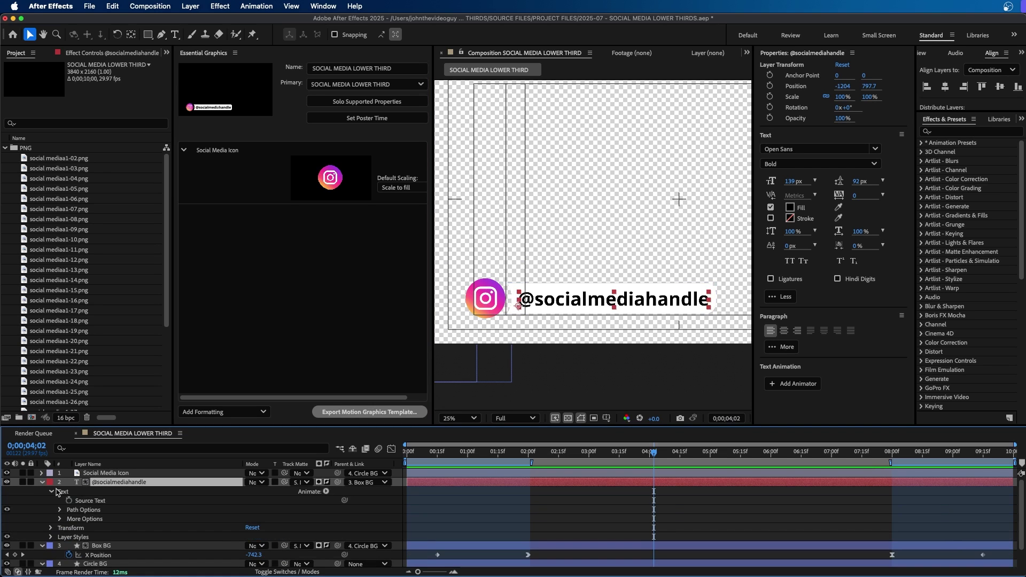
pyautogui.click(88, 501)
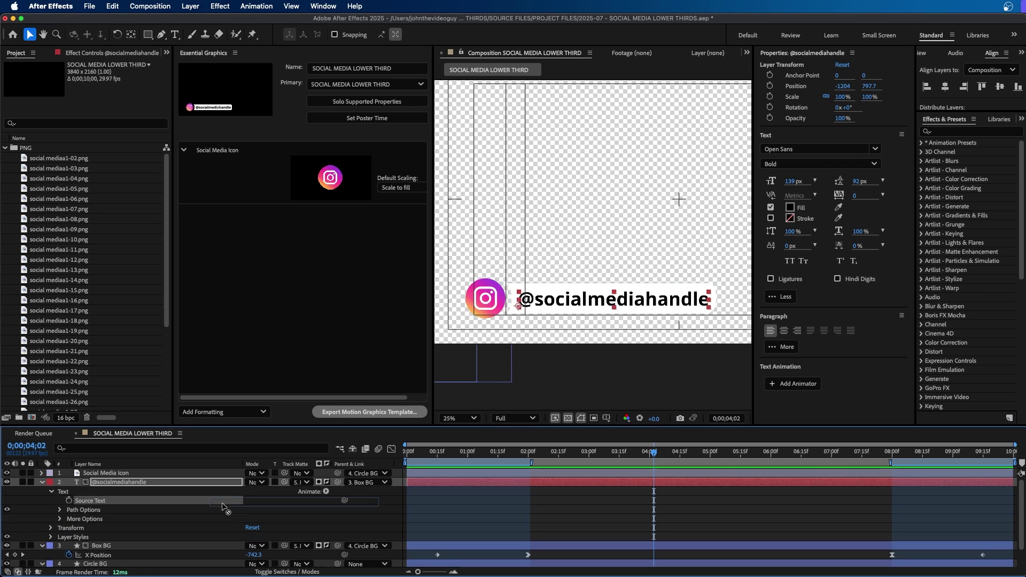
# - Add the Source Text to Essential Graphics as a control named Text
pyautogui.moveTo(222, 507); pyautogui.dragTo(284, 255)
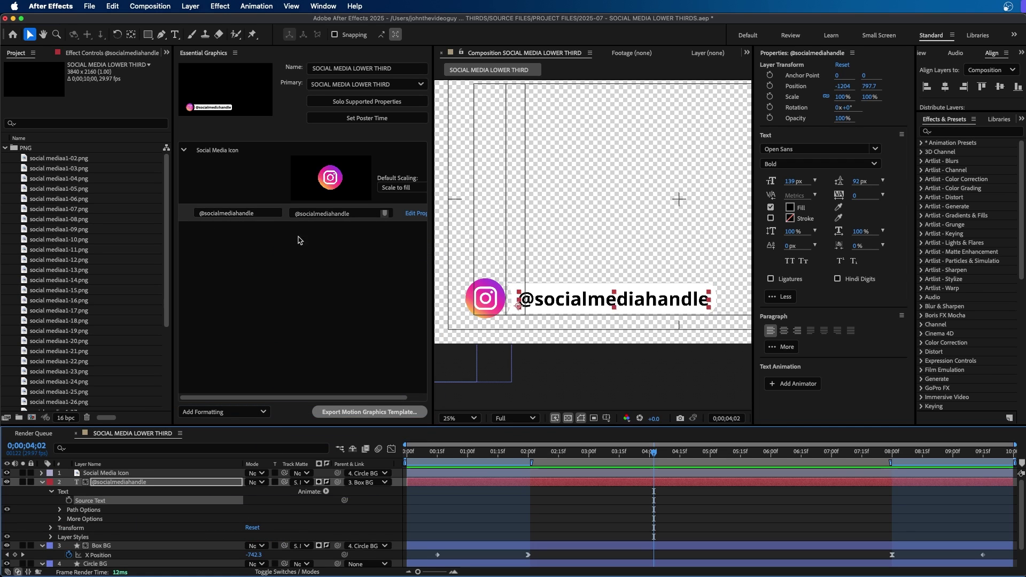
pyautogui.click(235, 213)
pyautogui.write('Text')
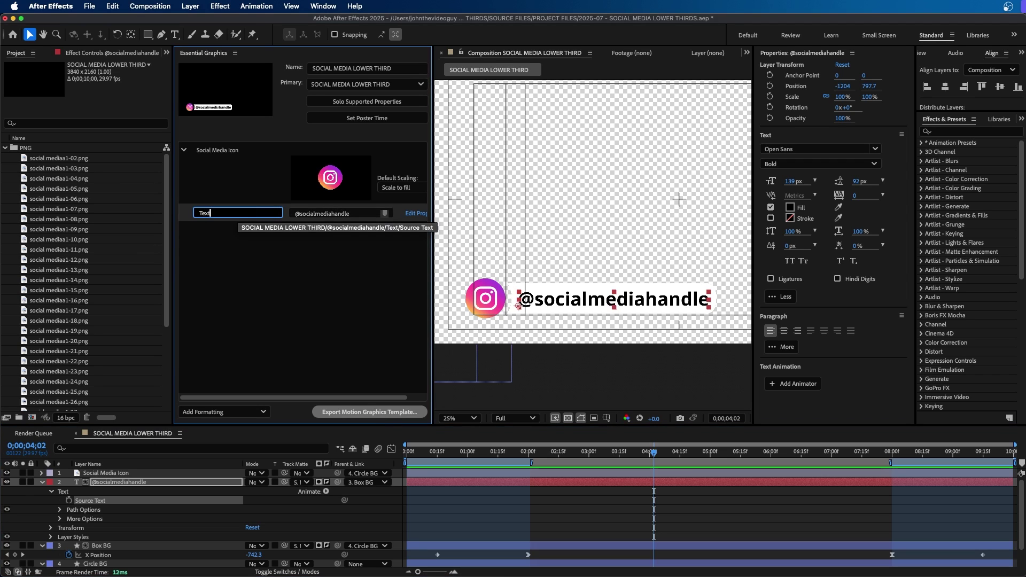
pyautogui.press('Return')
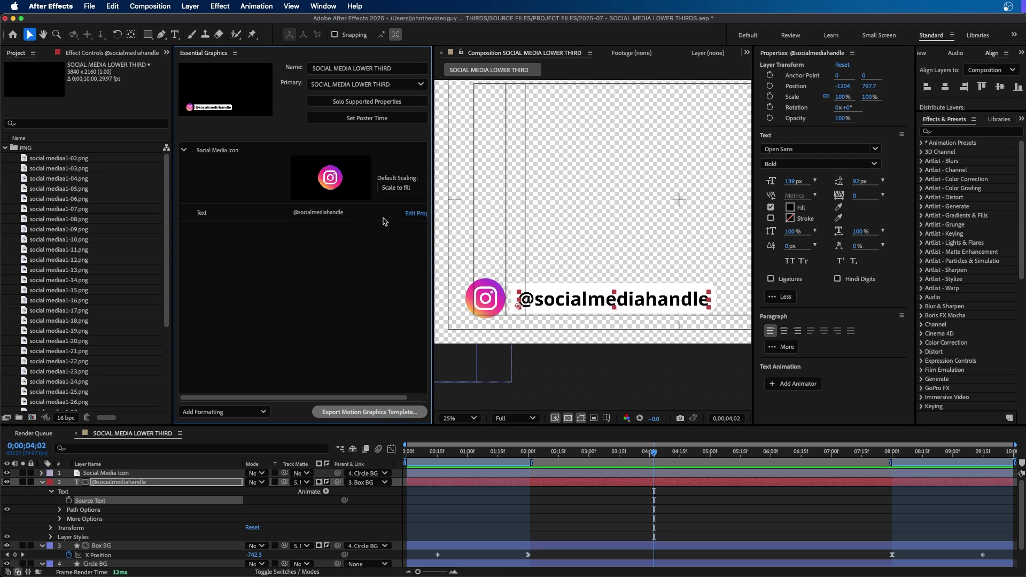
pyautogui.click(414, 215)
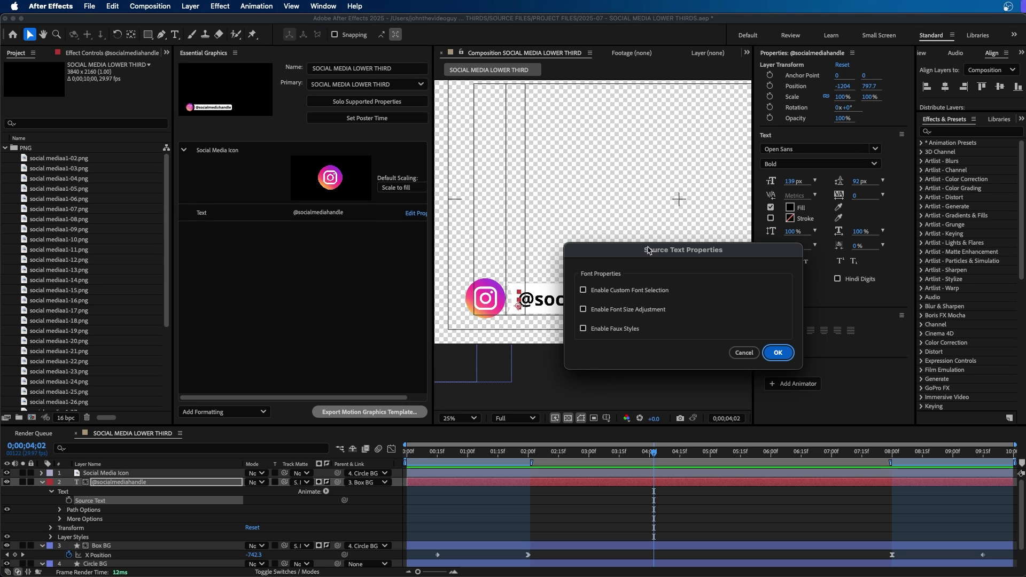
# - Enable custom font selection, font size adjustment and faux styles for the Text control
pyautogui.click(618, 291)
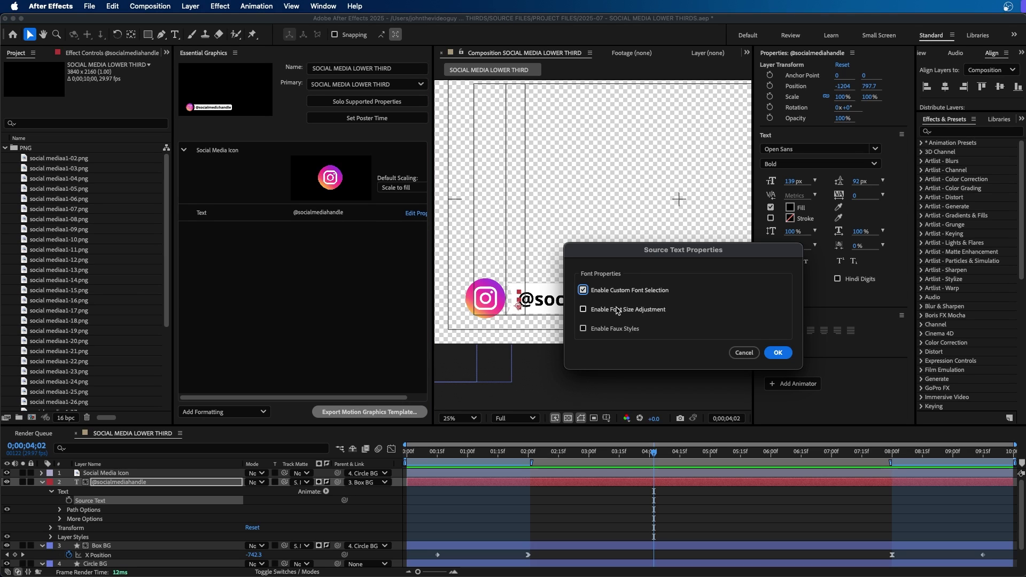
pyautogui.click(618, 310)
pyautogui.click(608, 330)
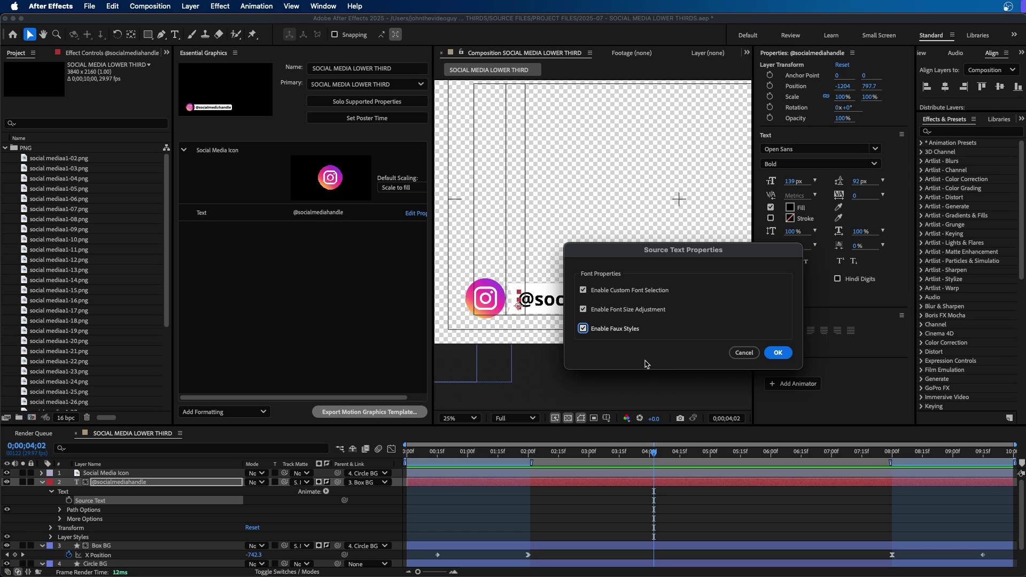
pyautogui.click(779, 354)
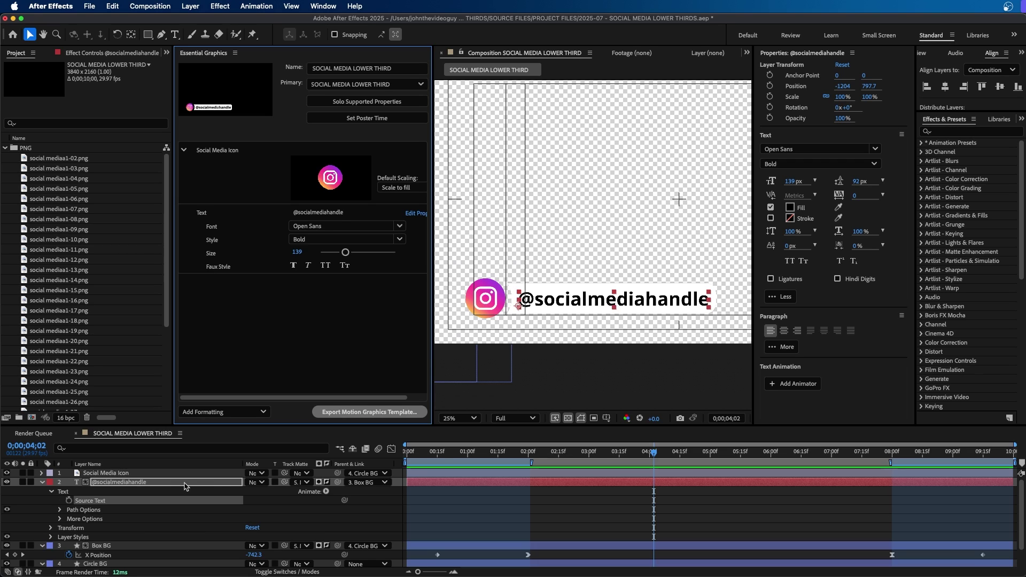
pyautogui.click(136, 486)
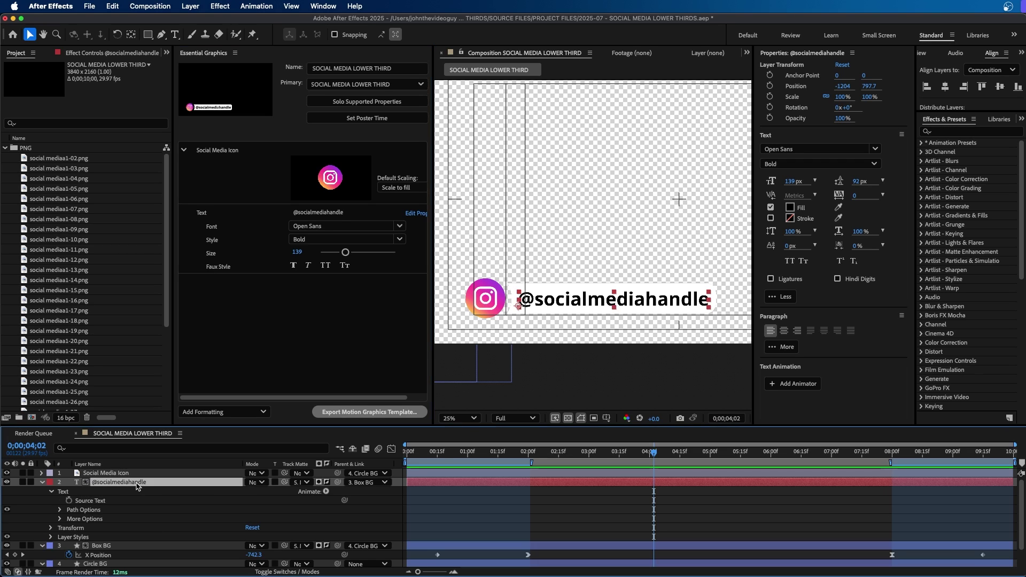
pyautogui.press('p')
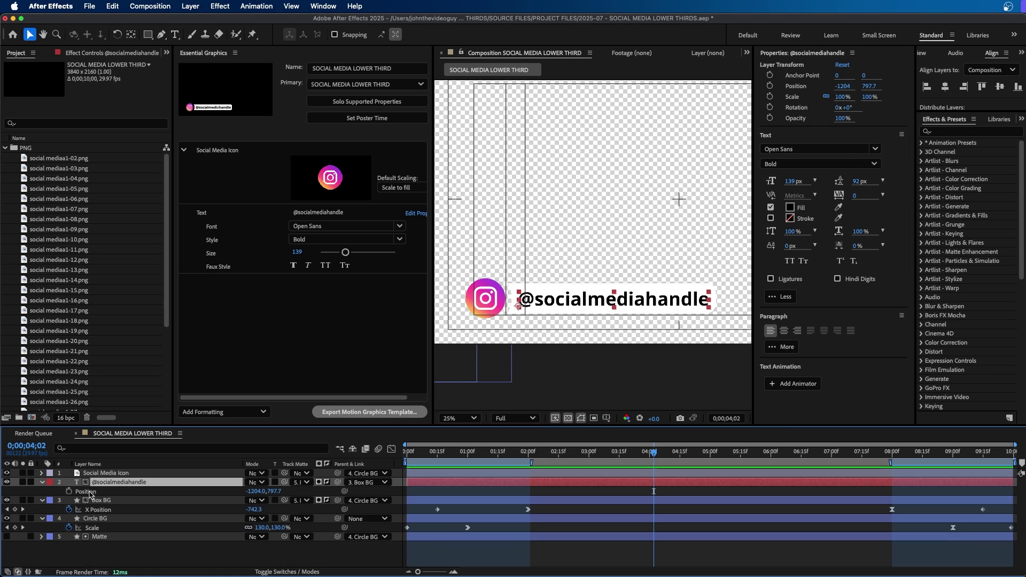
pyautogui.moveTo(88, 492); pyautogui.dragTo(280, 318)
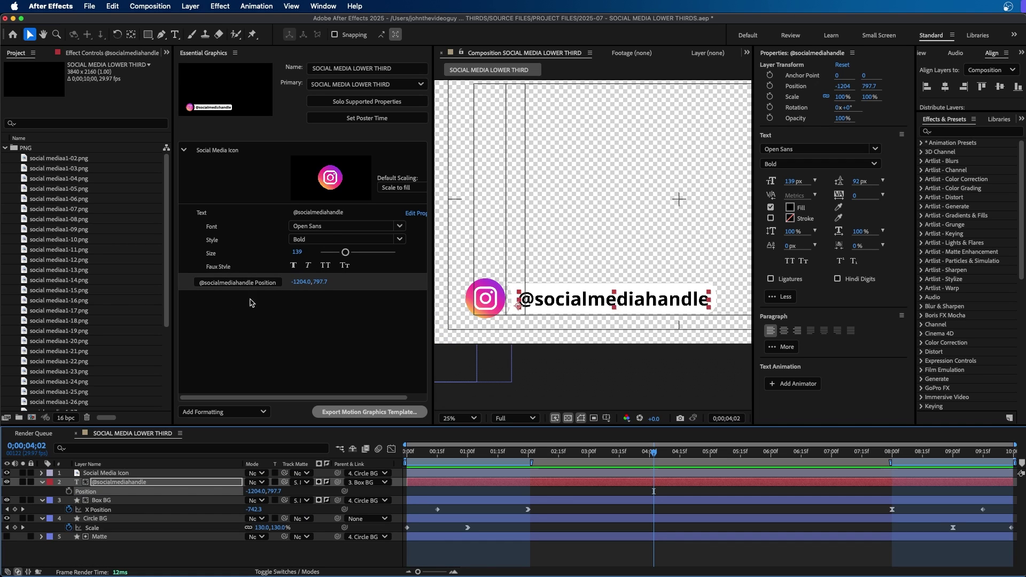
pyautogui.click(242, 283)
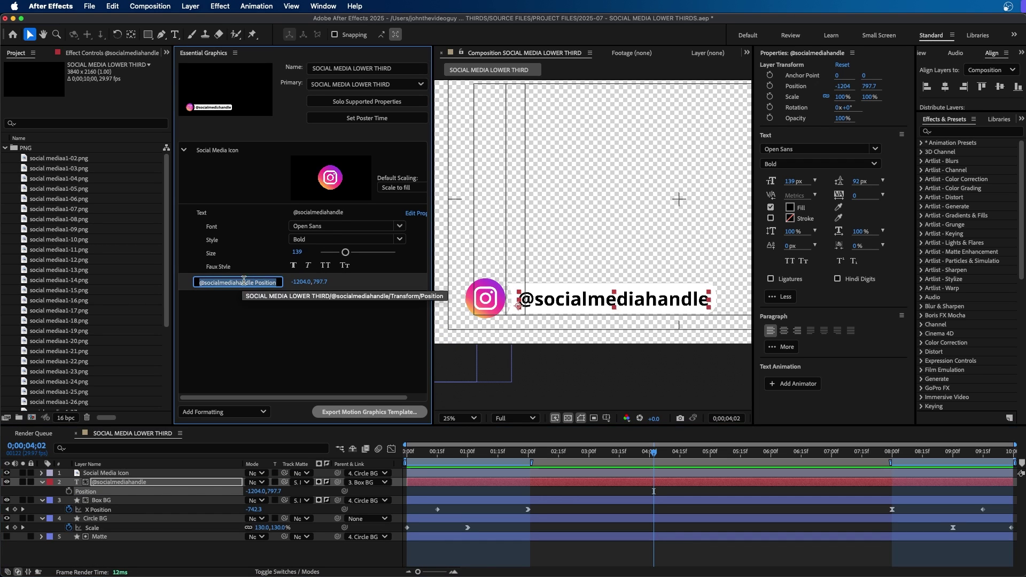
pyautogui.write('Text')
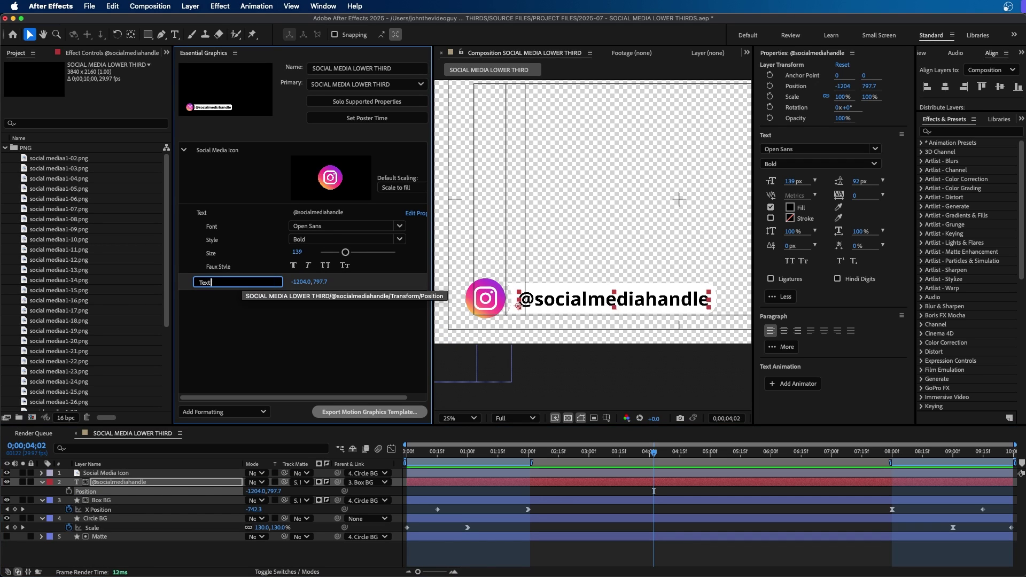
pyautogui.write(' Position')
pyautogui.press('Return')
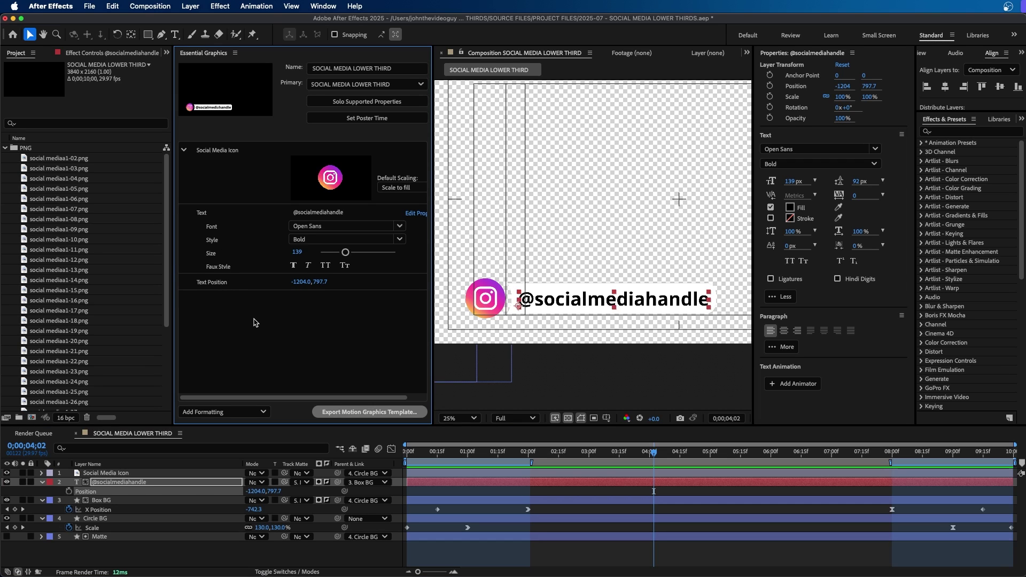
pyautogui.click(42, 482)
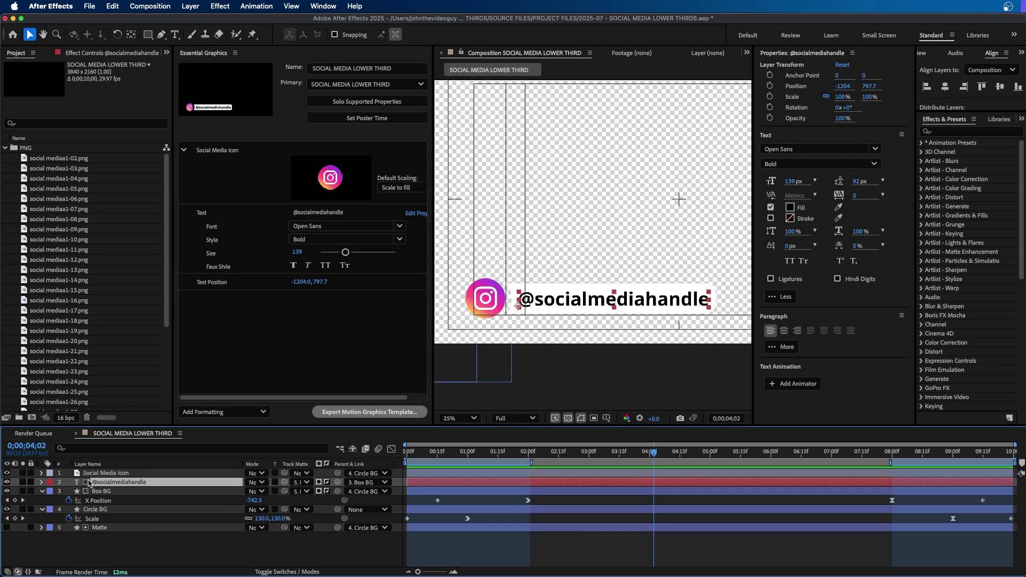
pyautogui.click(42, 483)
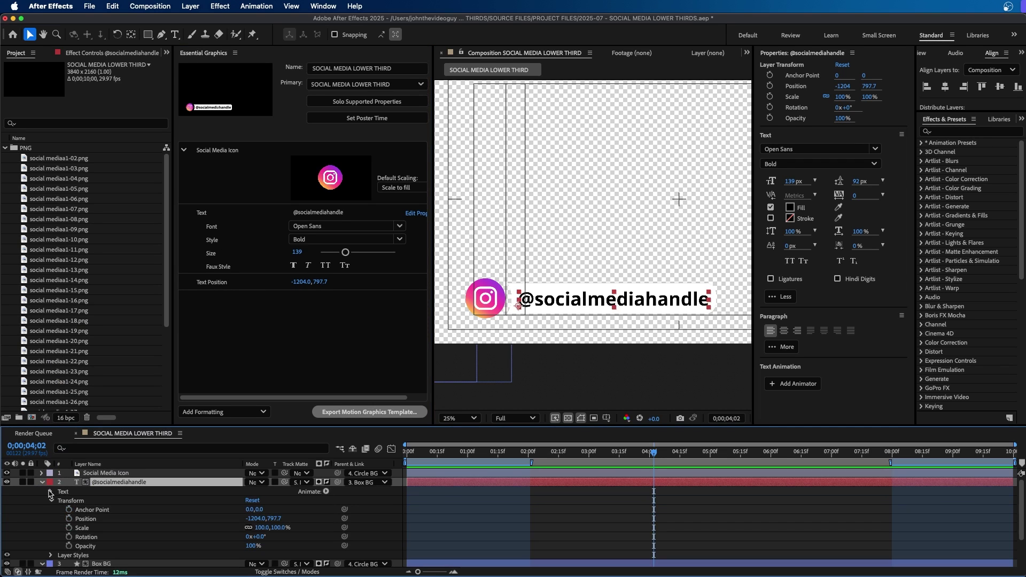
pyautogui.click(95, 510)
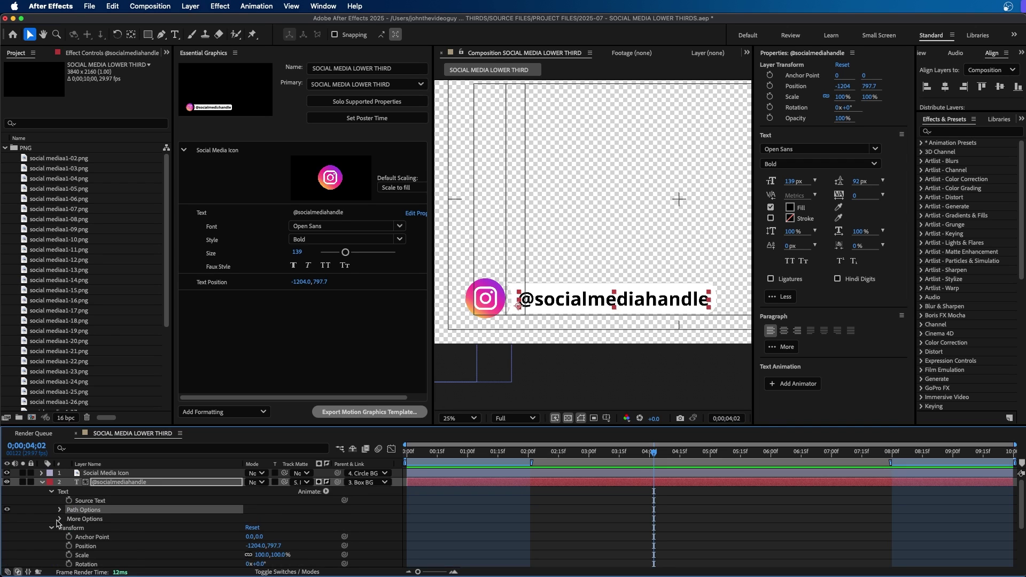
pyautogui.click(59, 520)
pyautogui.click(123, 509)
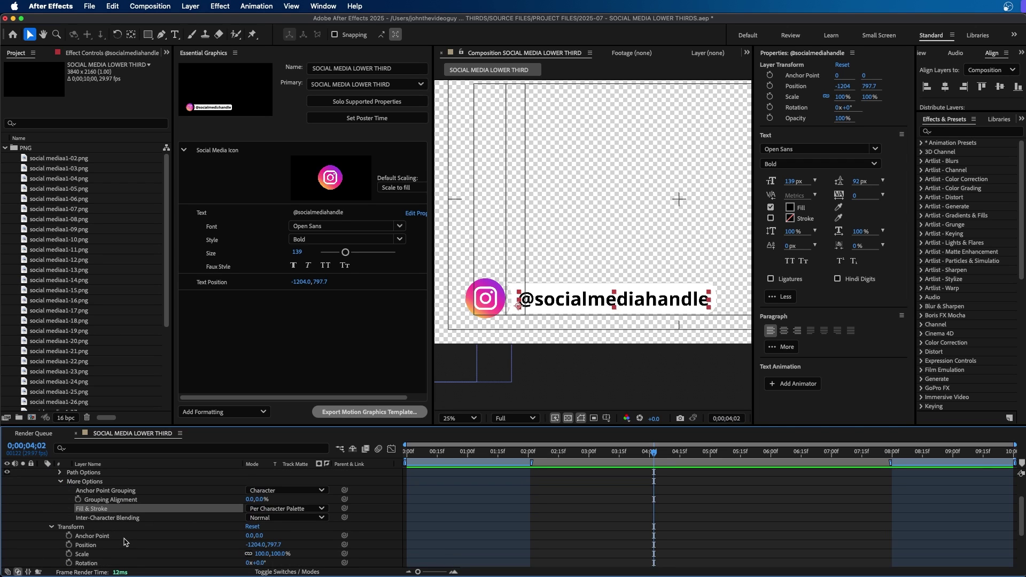
pyautogui.scroll(3, 80, 521)
pyautogui.click(59, 510)
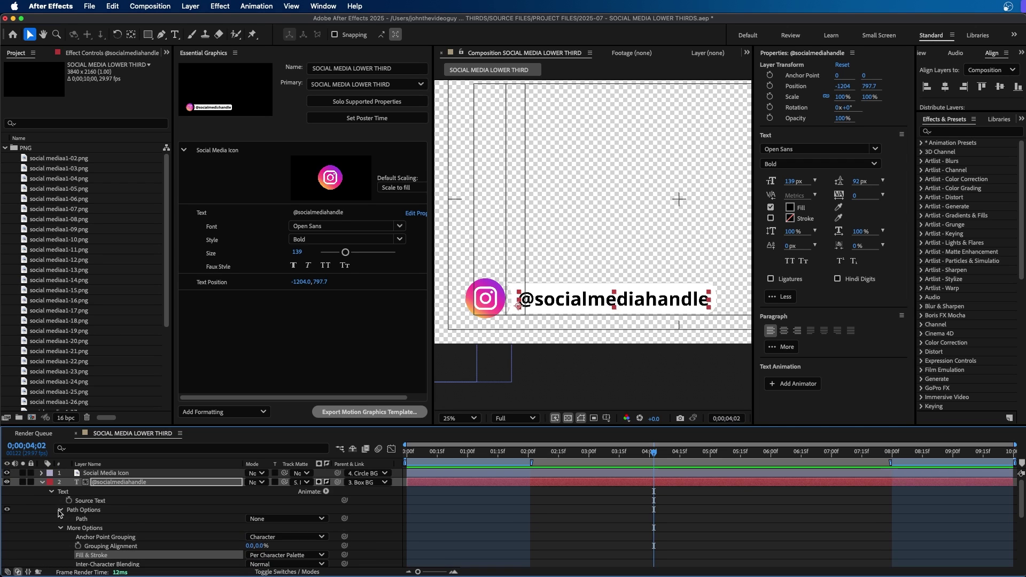
pyautogui.click(114, 512)
pyautogui.click(60, 510)
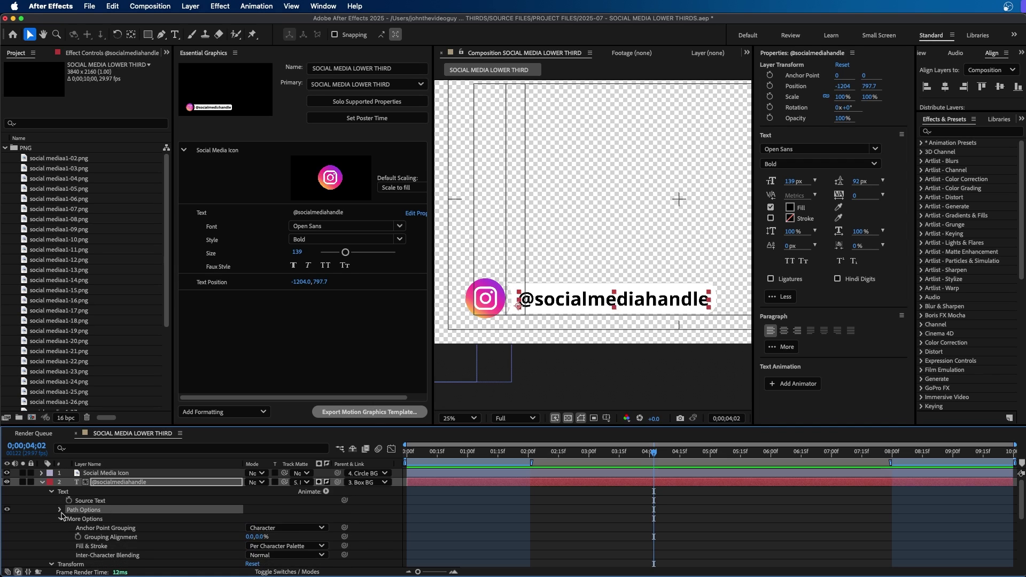
pyautogui.click(59, 519)
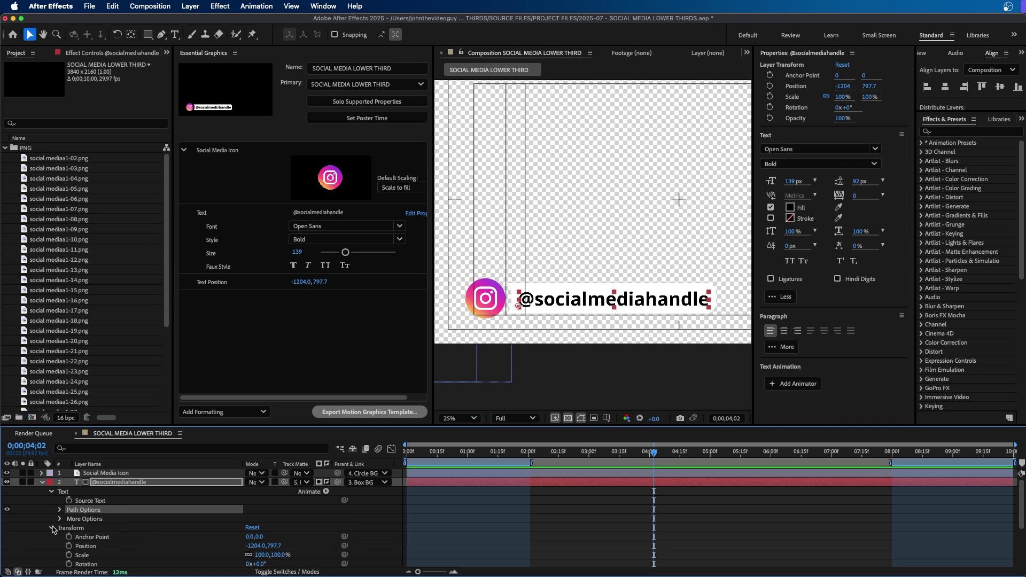
pyautogui.click(52, 528)
pyautogui.click(583, 510)
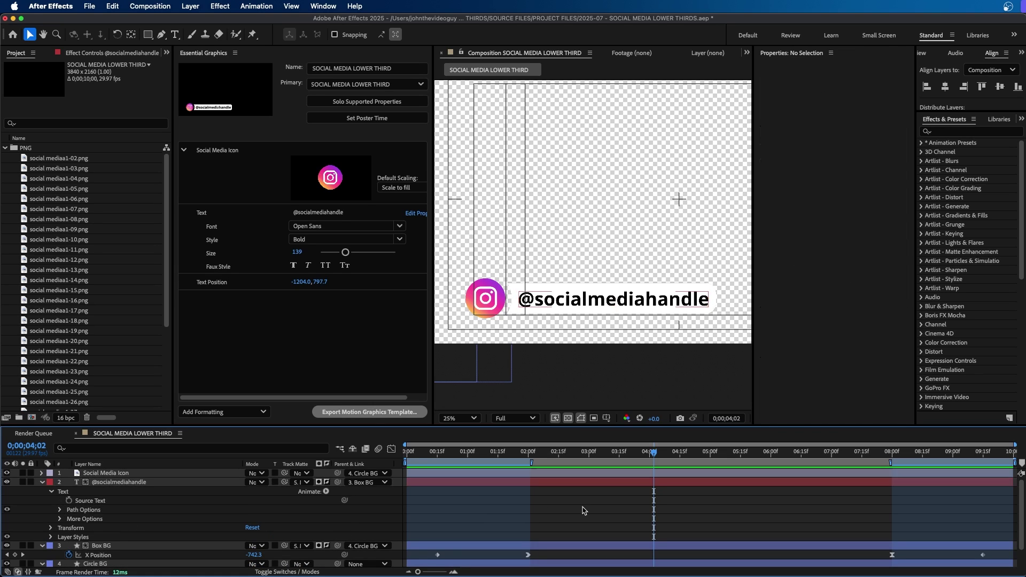
pyautogui.click(128, 484)
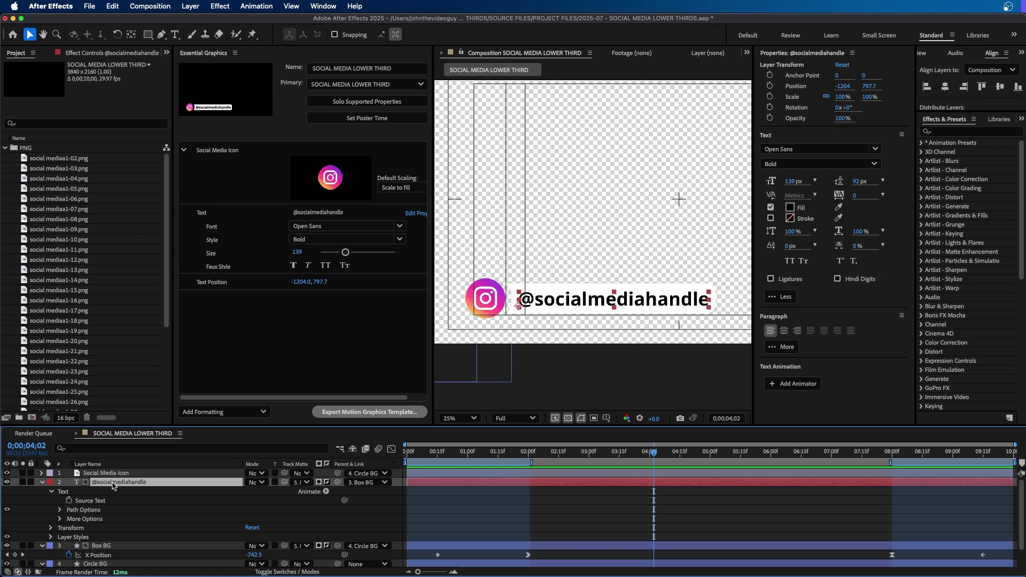
pyautogui.rightClick(113, 485)
# - Add a Color Overlay layer style to the handle text, keeping its colour black
pyautogui.moveTo(162, 386)
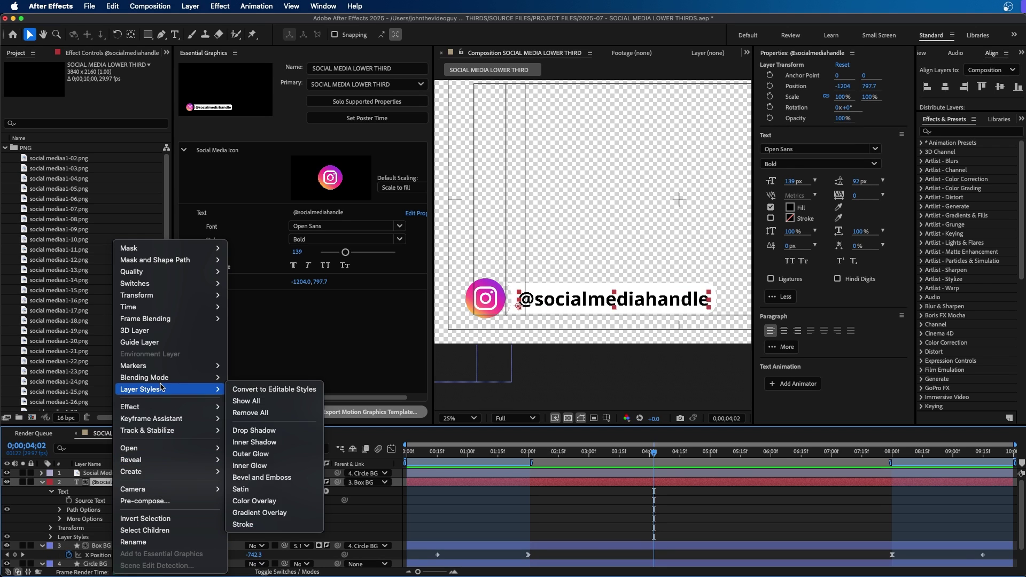
pyautogui.click(283, 504)
pyautogui.click(58, 559)
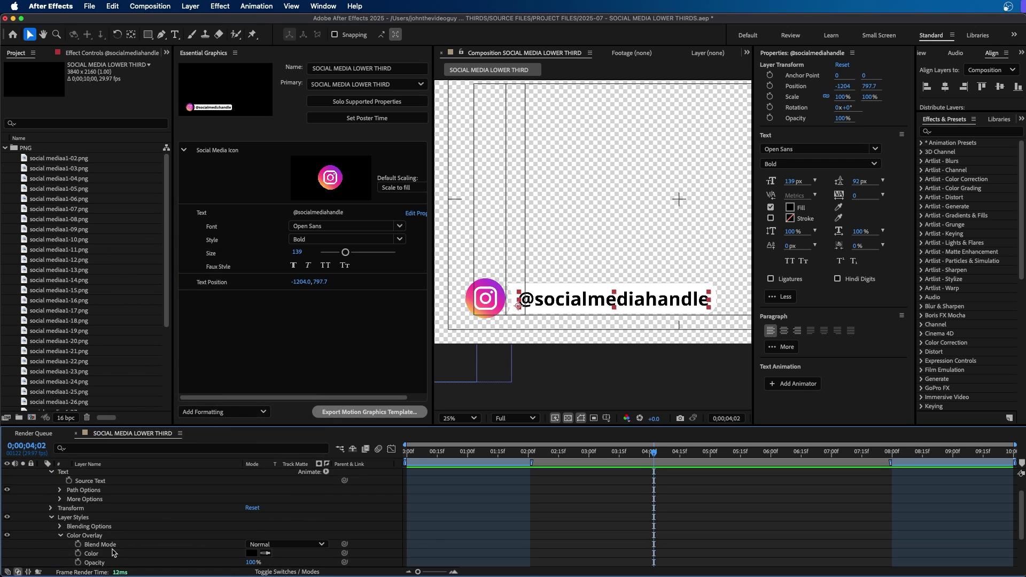
pyautogui.scroll(-3, 115, 549)
pyautogui.click(103, 510)
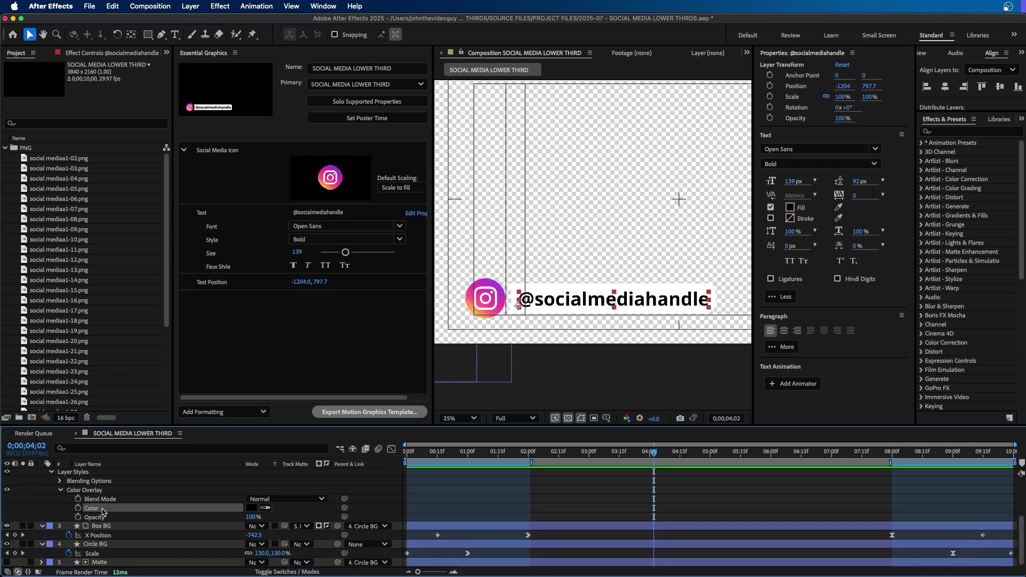
pyautogui.click(253, 509)
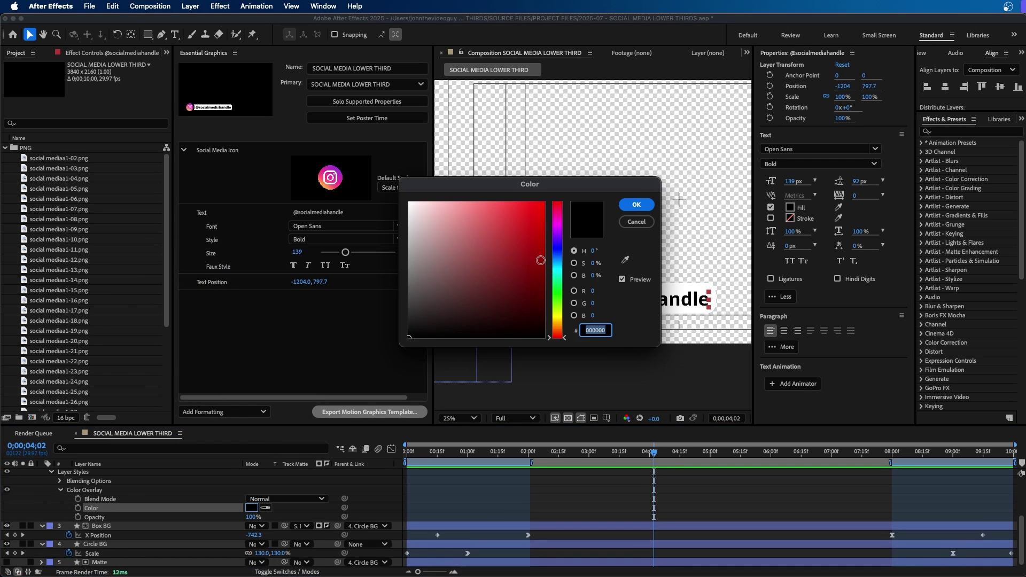
pyautogui.click(637, 205)
# - Add the overlay Color to Essential Graphics as a control named Text Color
pyautogui.moveTo(94, 512); pyautogui.dragTo(291, 336)
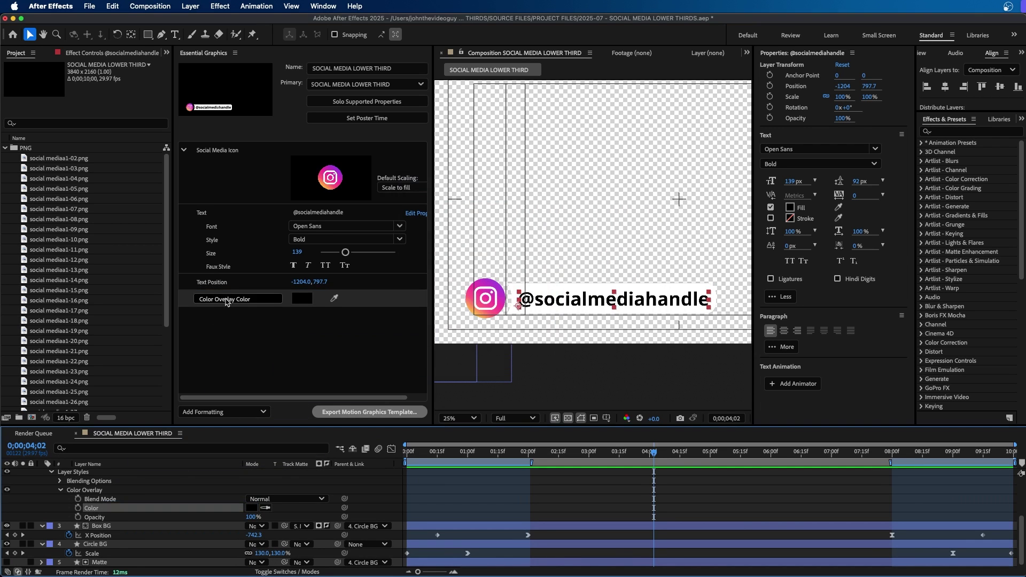
pyautogui.moveTo(235, 300); pyautogui.dragTo(199, 300)
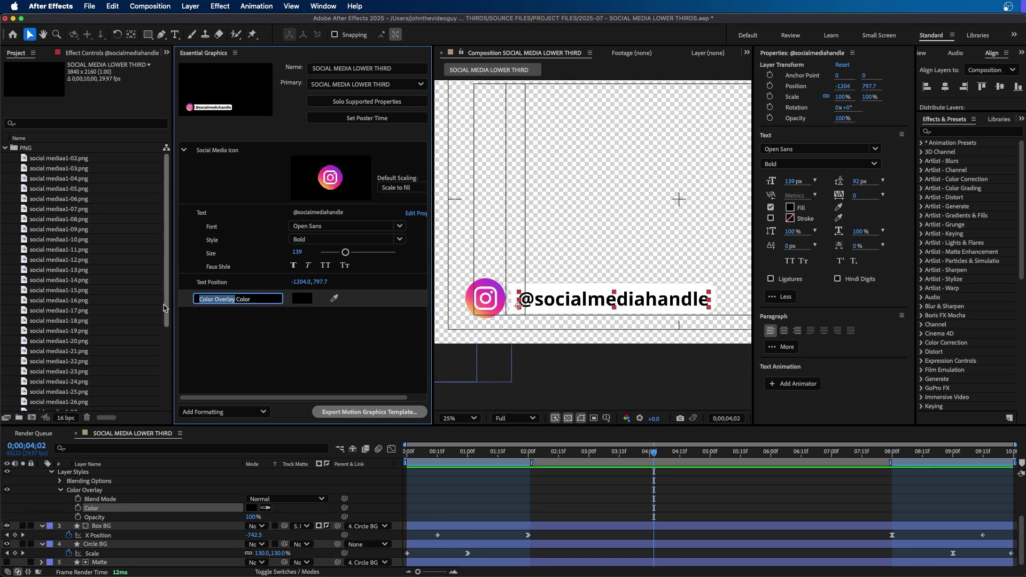
pyautogui.write('Text')
pyautogui.press('Return')
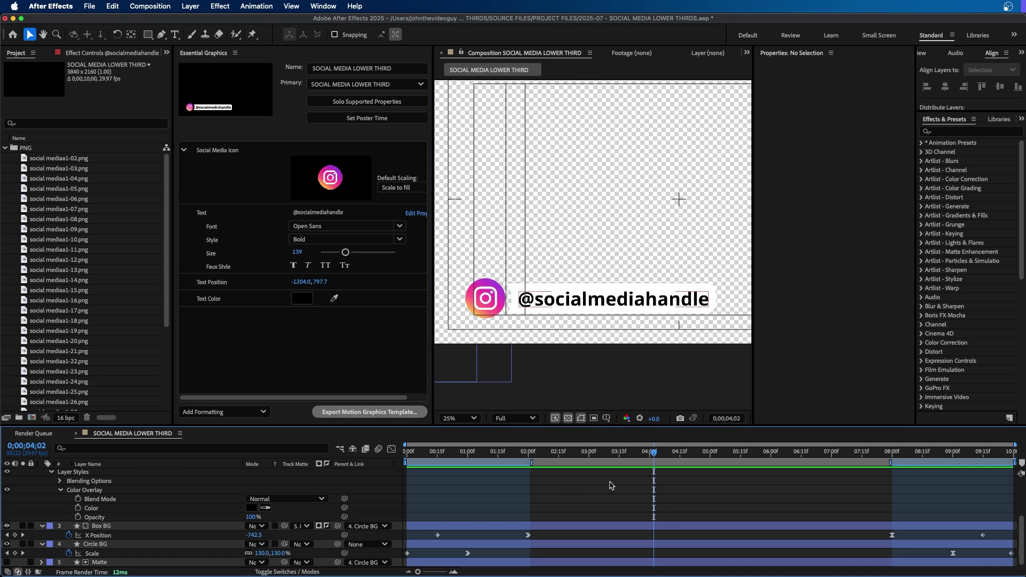
pyautogui.press('u')
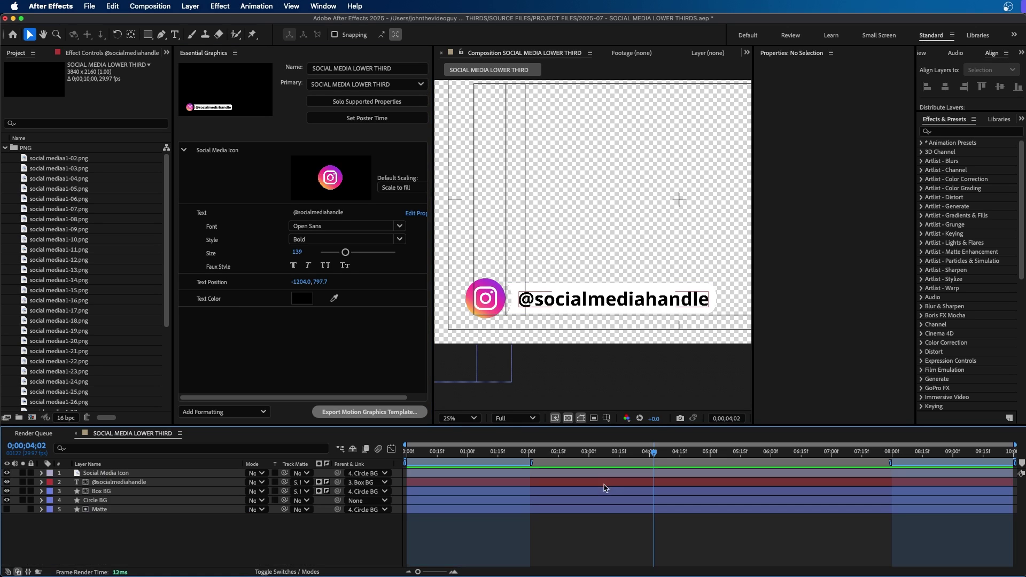
# - Expand Box BG through Contents and Rectangle 1 to its Fill 1 colour
pyautogui.click(104, 491)
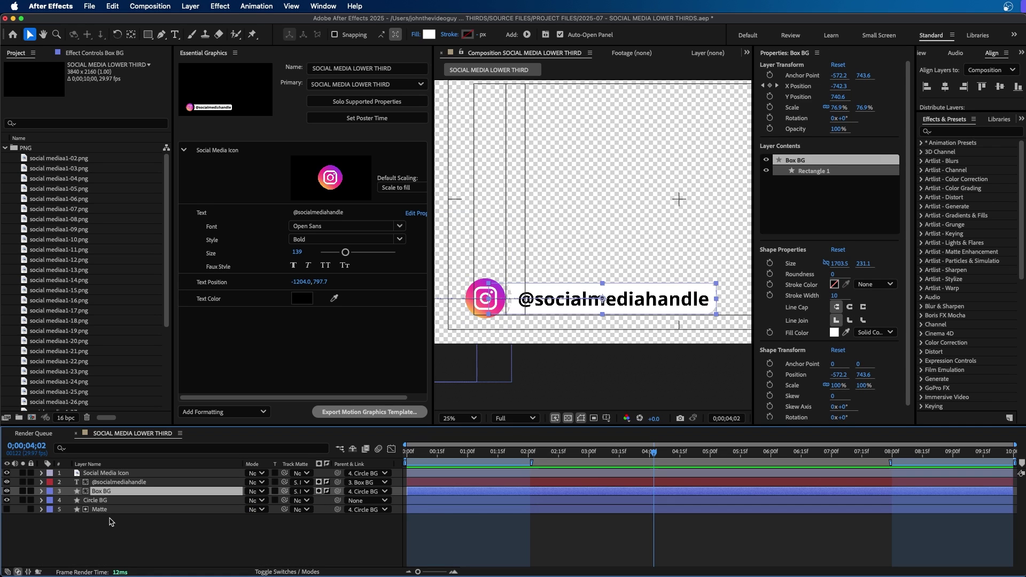
pyautogui.click(42, 491)
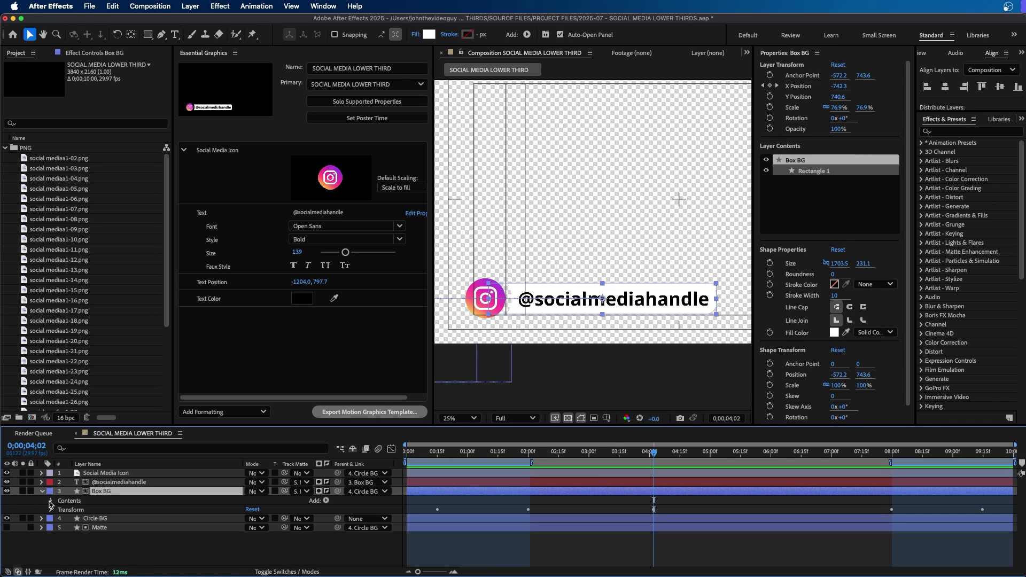
pyautogui.click(51, 501)
pyautogui.click(59, 510)
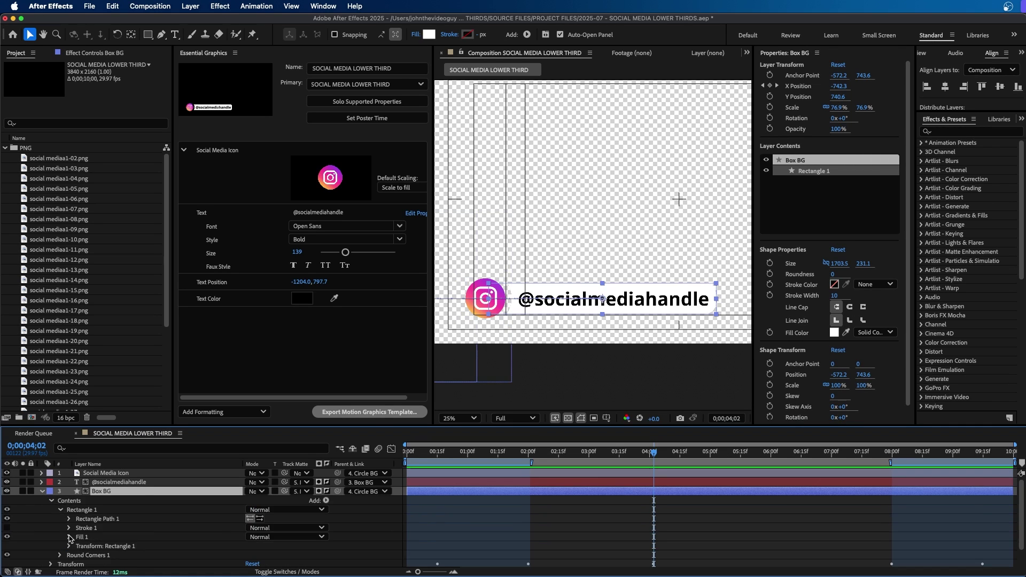
pyautogui.click(69, 537)
pyautogui.scroll(-1, 84, 541)
pyautogui.scroll(-1, 99, 540)
# - Add the white fill colour to Essential Graphics as a control named Box Color
pyautogui.moveTo(100, 543); pyautogui.dragTo(288, 321)
pyautogui.write('Box Color')
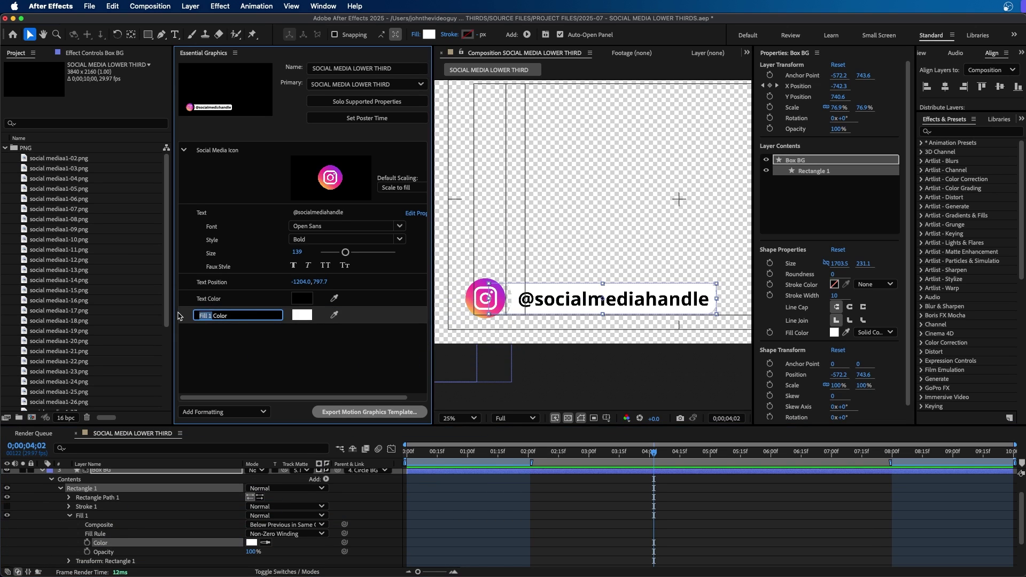
pyautogui.press('Return')
pyautogui.press('u')
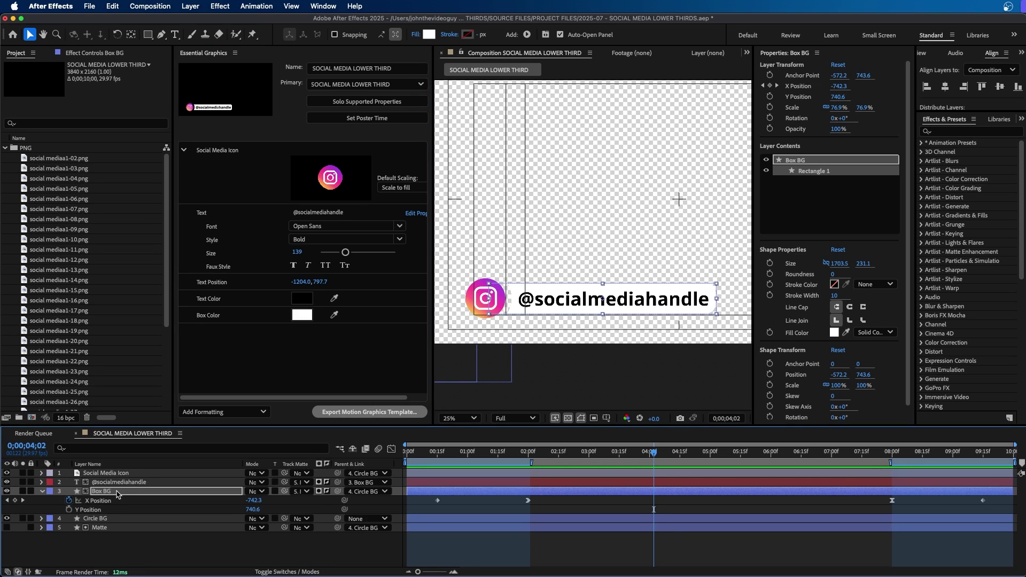
pyautogui.click(107, 502)
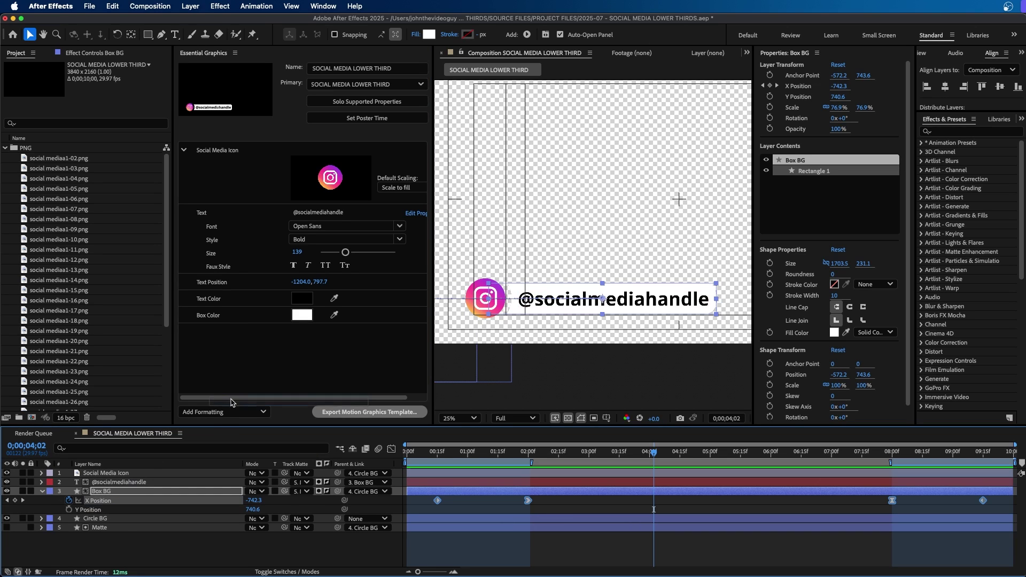
# - Try adding the keyframed X Position to Essential Graphics and dismiss the keyframe warning
pyautogui.moveTo(232, 402); pyautogui.dragTo(265, 343)
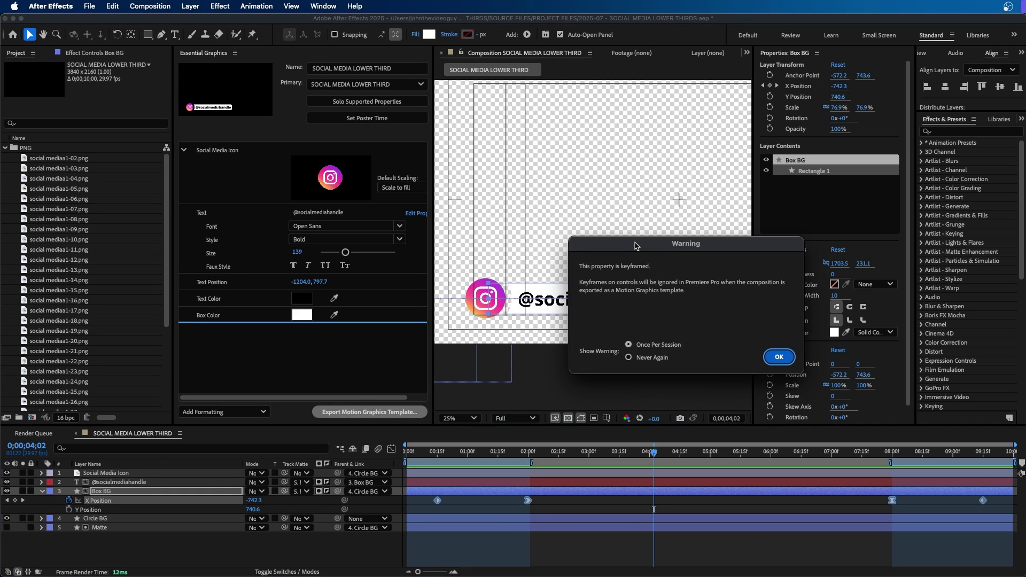
pyautogui.moveTo(637, 246); pyautogui.dragTo(388, 241)
pyautogui.click(531, 352)
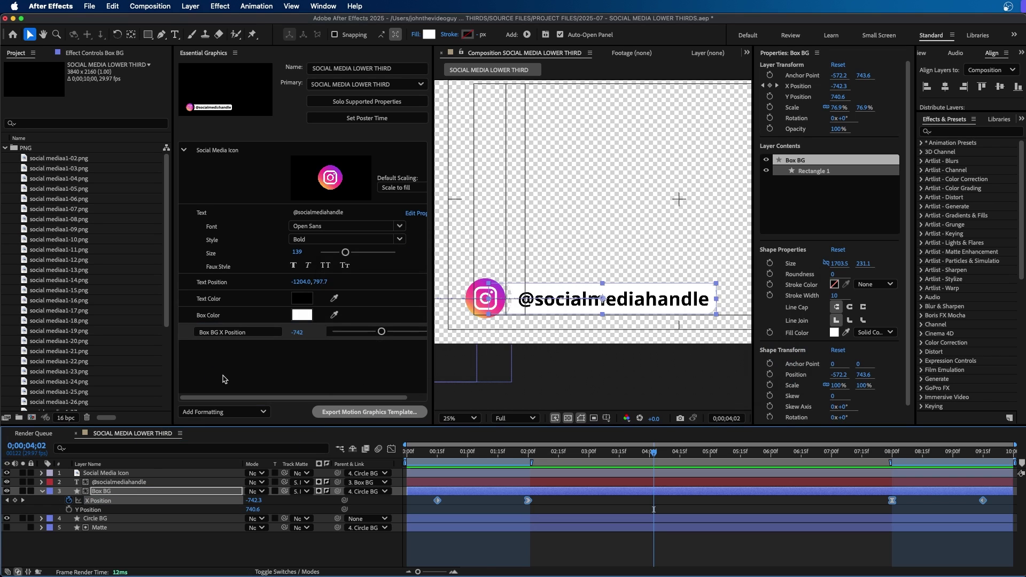
pyautogui.click(122, 493)
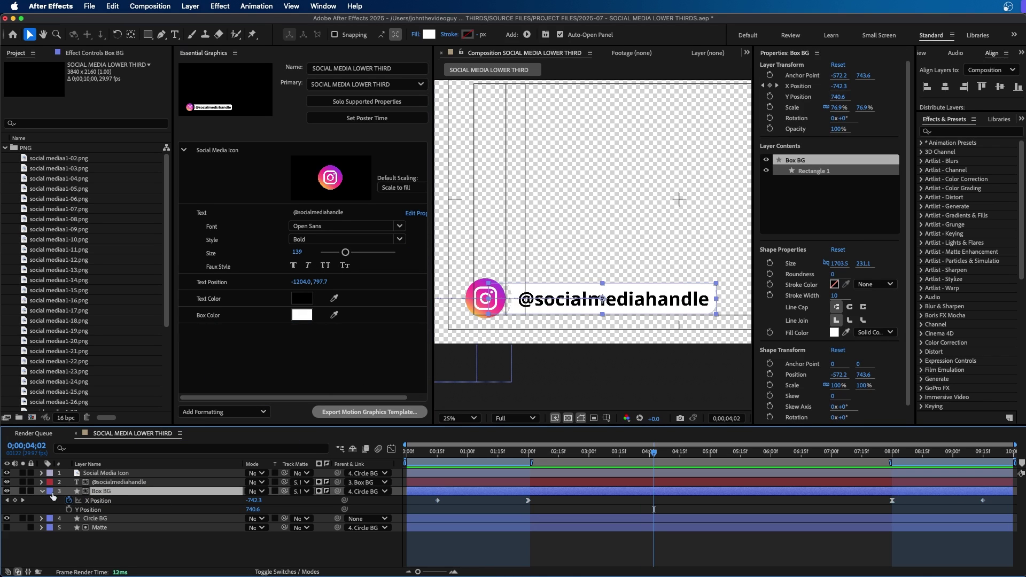
# - Expand Box BG down to Rectangle Path 1 to show its Size, Position and Roundness
pyautogui.click(42, 492)
pyautogui.click(42, 492)
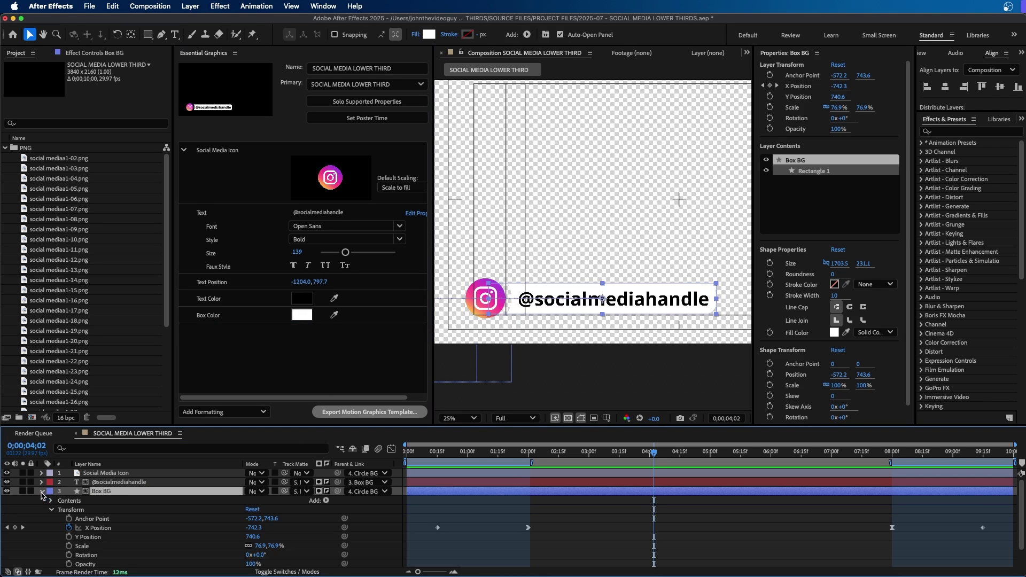
pyautogui.click(51, 502)
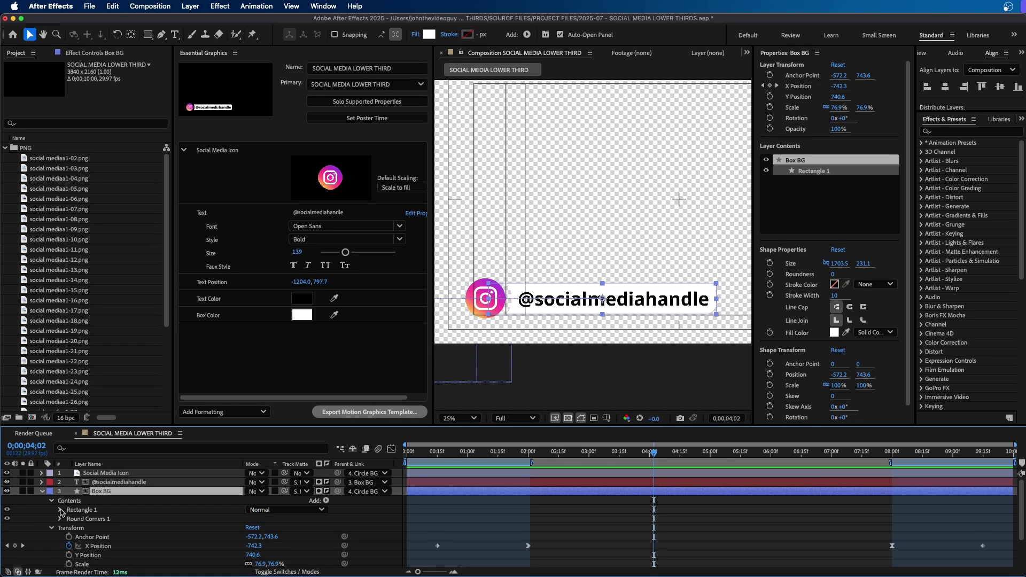
pyautogui.click(60, 510)
pyautogui.click(70, 519)
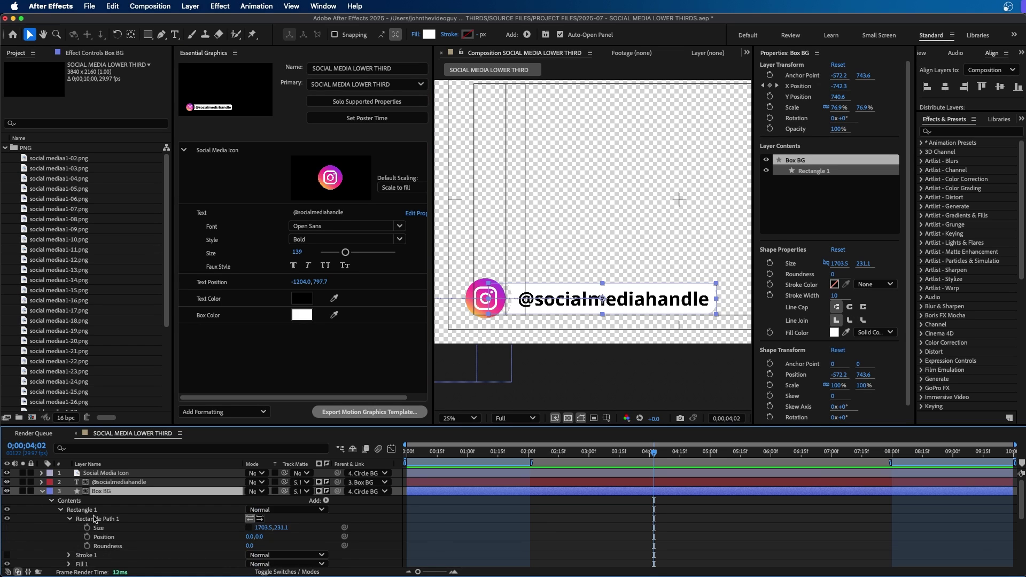
pyautogui.click(106, 536)
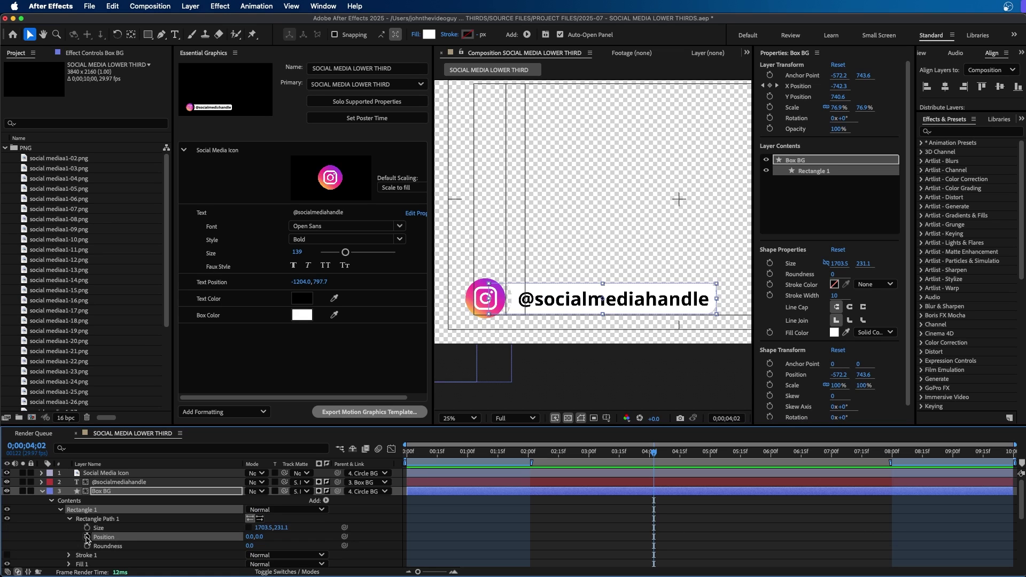
pyautogui.click(110, 492)
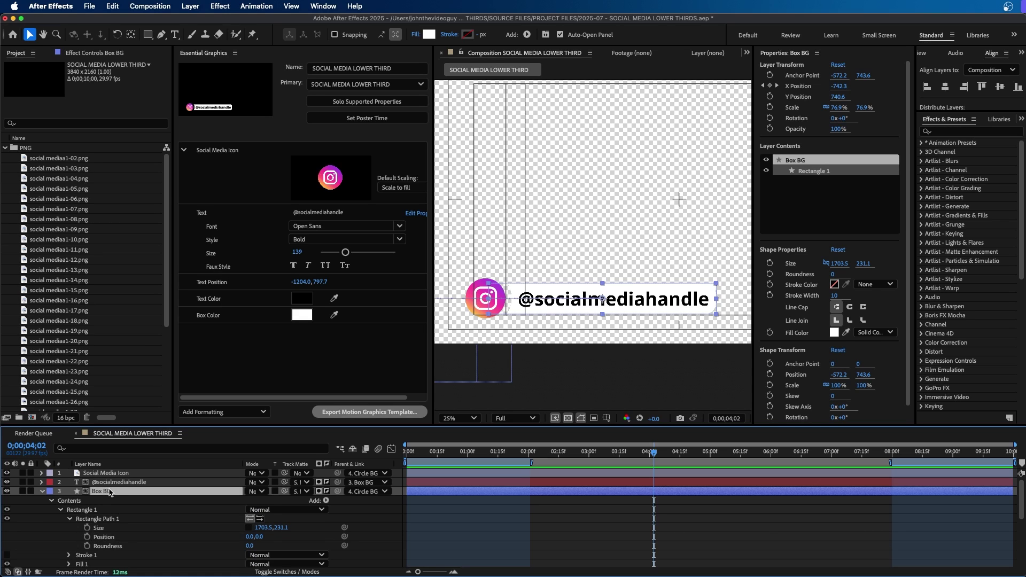
pyautogui.click(939, 123)
# - Apply the Transform effect to the Box BG layer and expand its properties
pyautogui.click(941, 131)
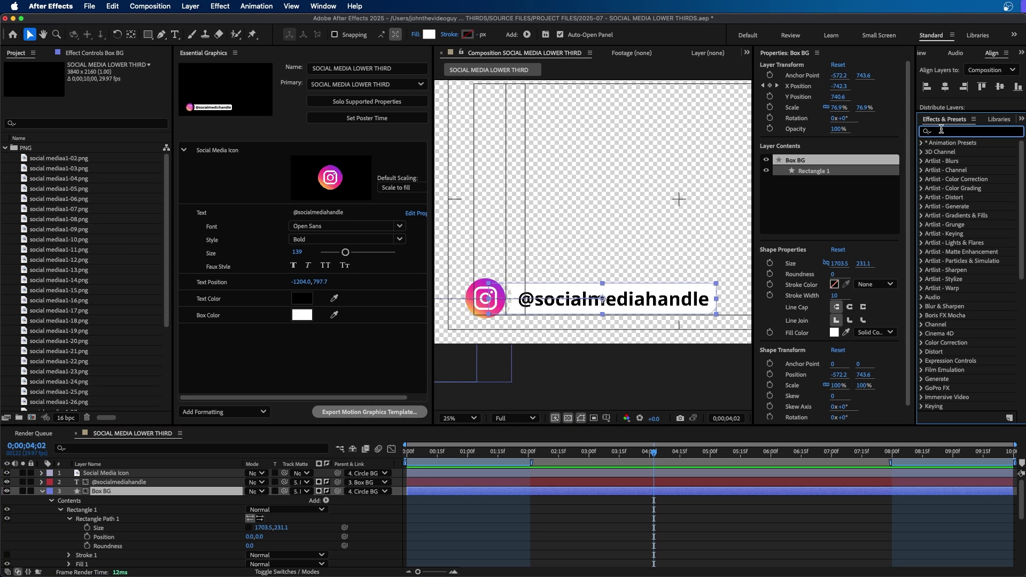
pyautogui.write('transform')
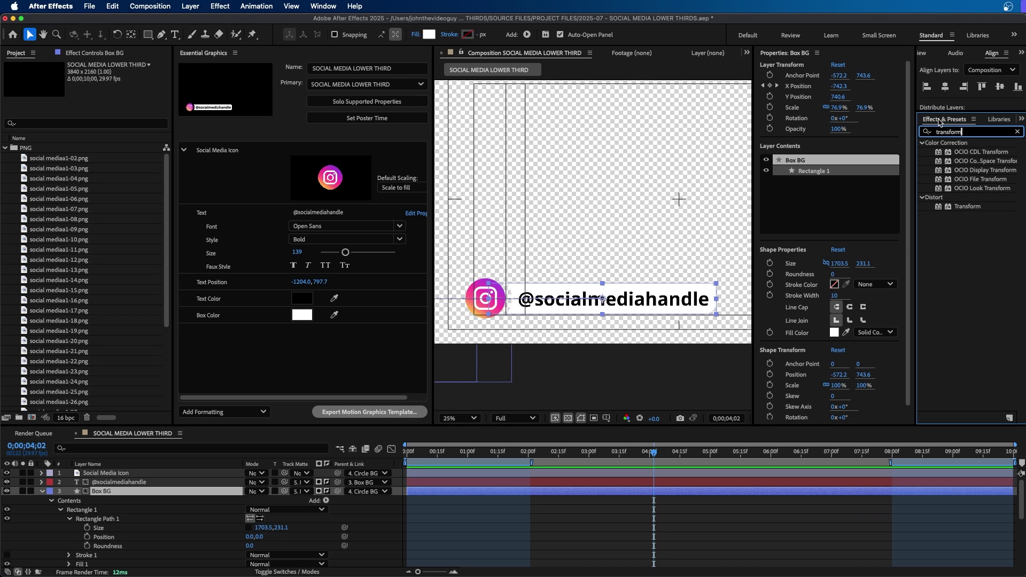
pyautogui.moveTo(966, 207); pyautogui.dragTo(105, 492)
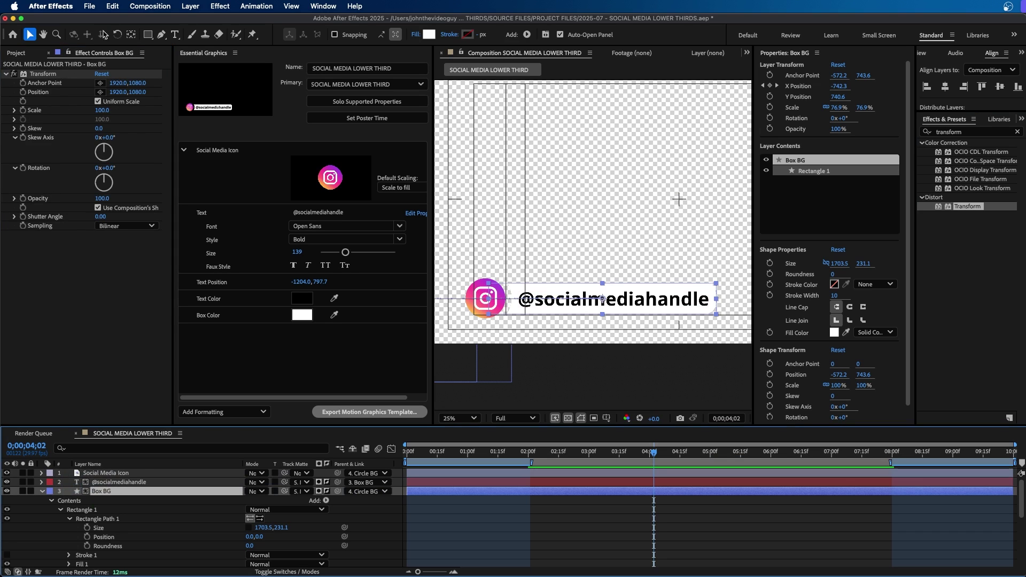
pyautogui.click(52, 503)
pyautogui.click(50, 511)
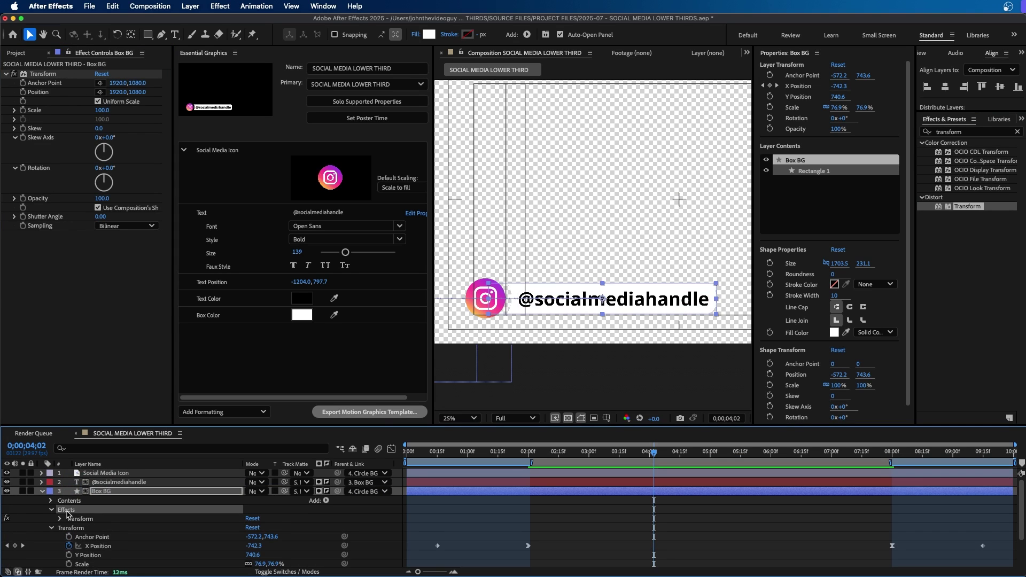
pyautogui.click(64, 518)
pyautogui.click(60, 519)
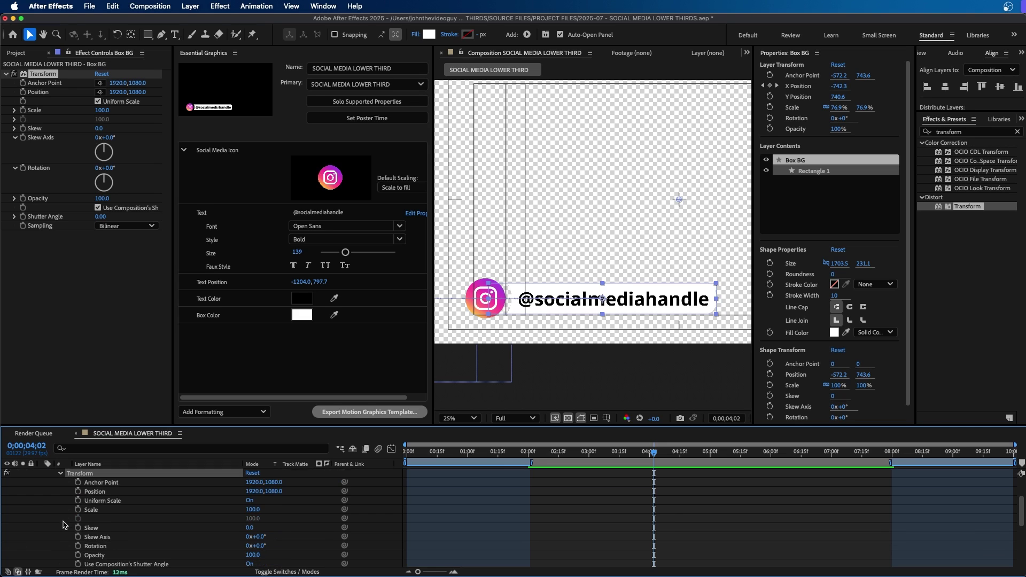
# - Add the Transform Position to Essential Graphics as a control named Box Position
pyautogui.click(96, 492)
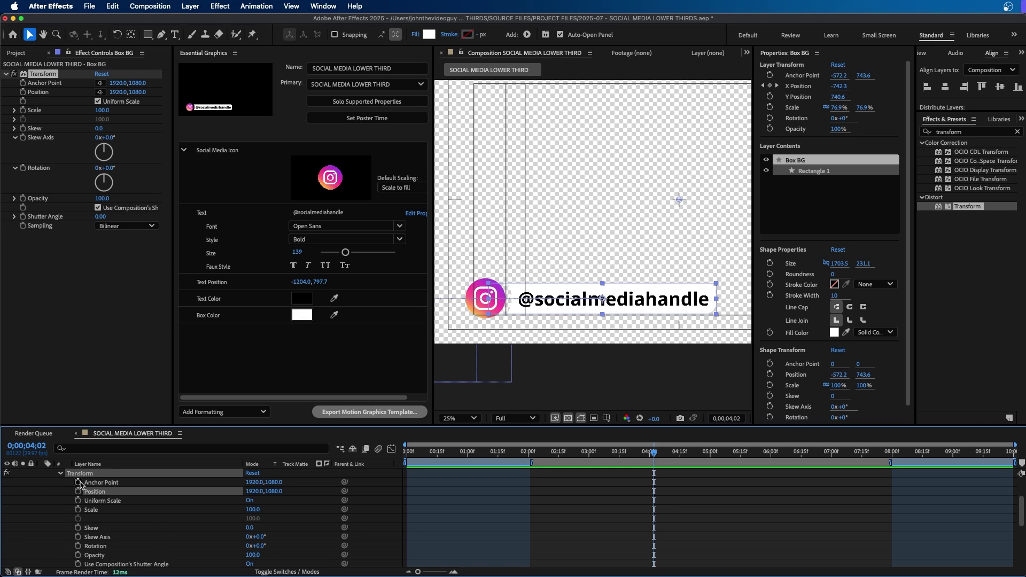
pyautogui.scroll(2, 91, 481)
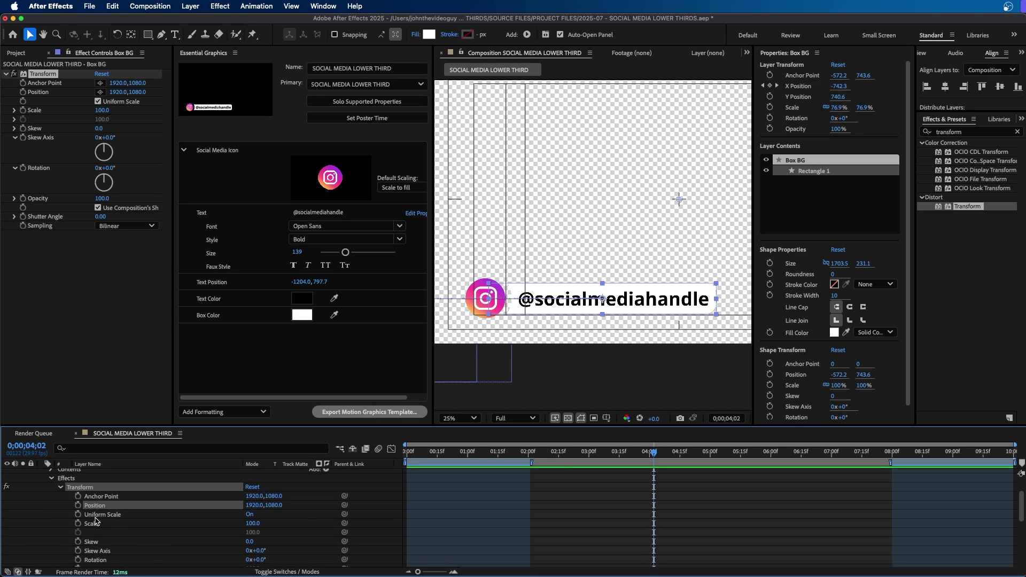
pyautogui.moveTo(91, 508); pyautogui.dragTo(374, 334)
pyautogui.press('super+z')
pyautogui.click(230, 332)
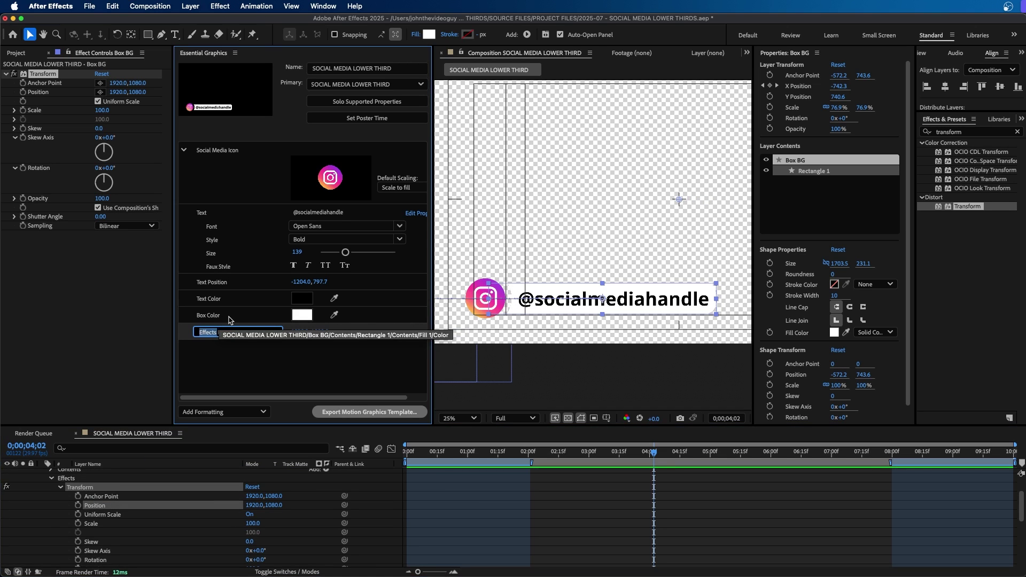
pyautogui.write('Box Po')
pyautogui.press('Return')
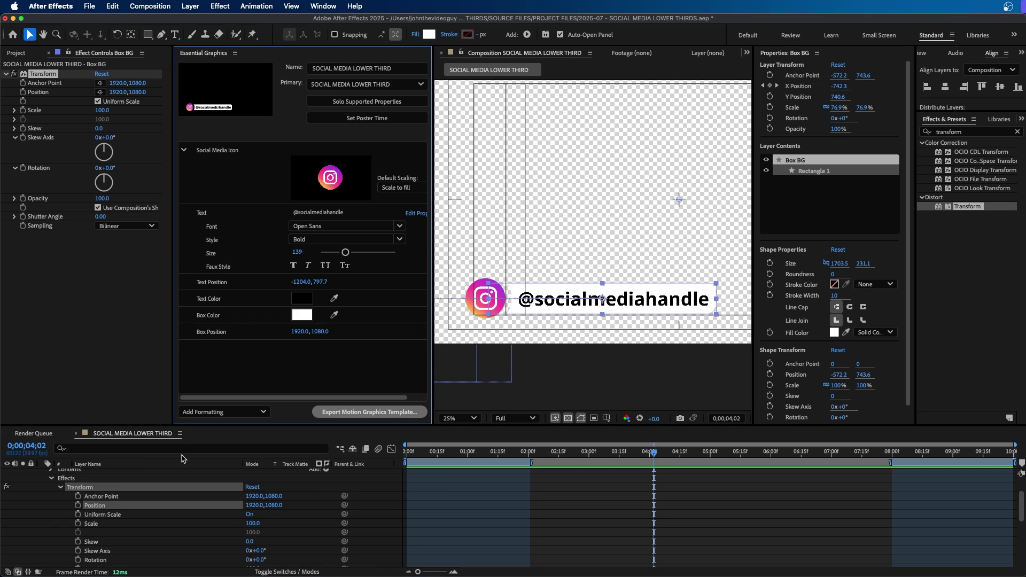
pyautogui.click(58, 487)
# - Add Rectangle 1's Roundness as a template control named Box Roundness
pyautogui.click(51, 479)
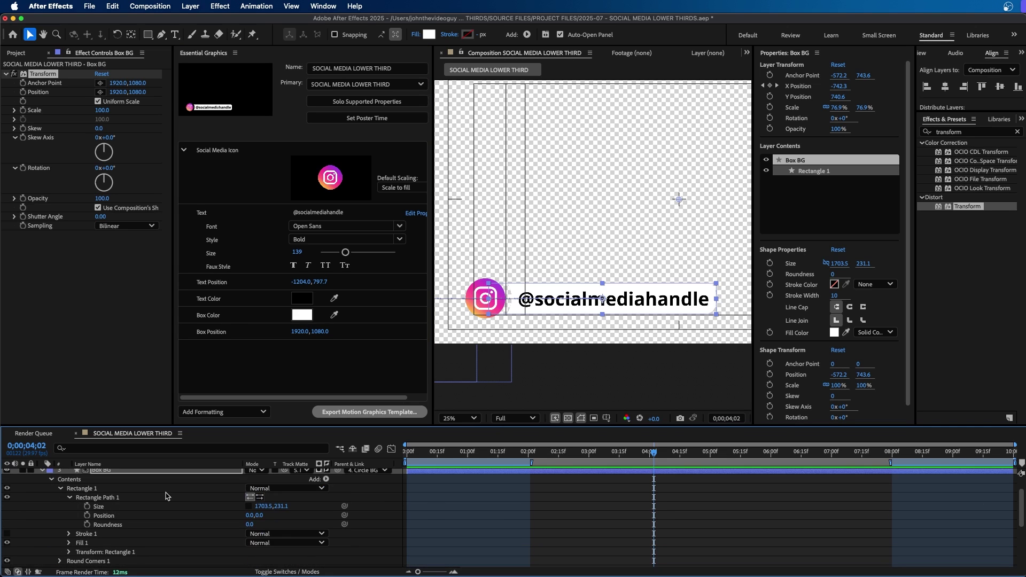
pyautogui.moveTo(107, 527); pyautogui.dragTo(261, 353)
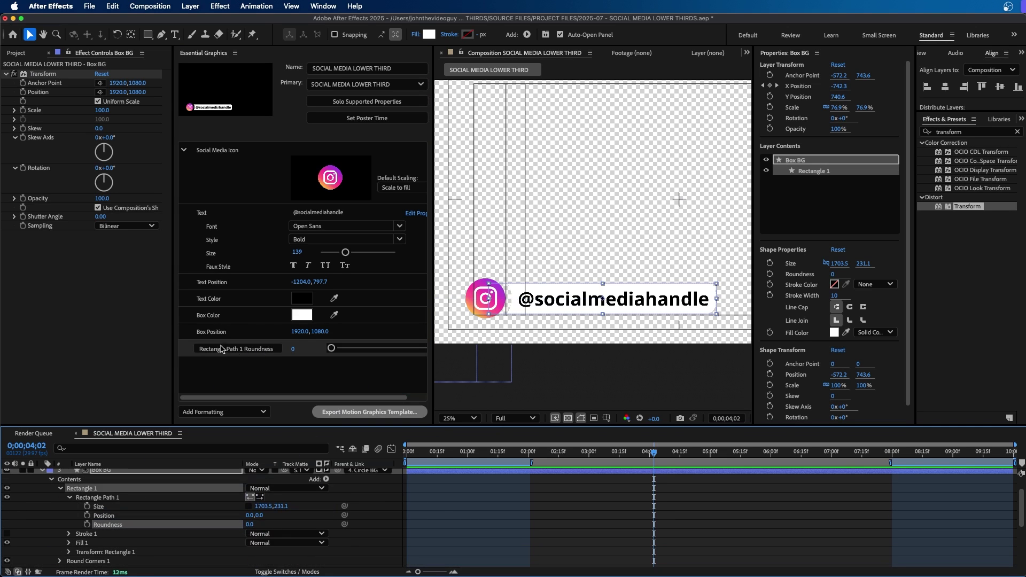
pyautogui.click(222, 349)
pyautogui.moveTo(244, 349); pyautogui.dragTo(119, 351)
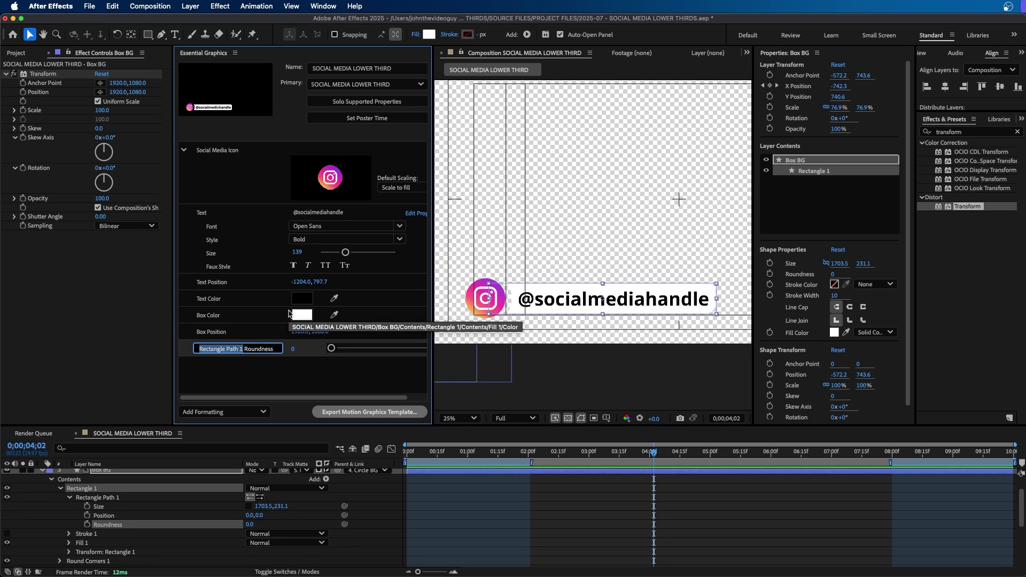
pyautogui.write('Box')
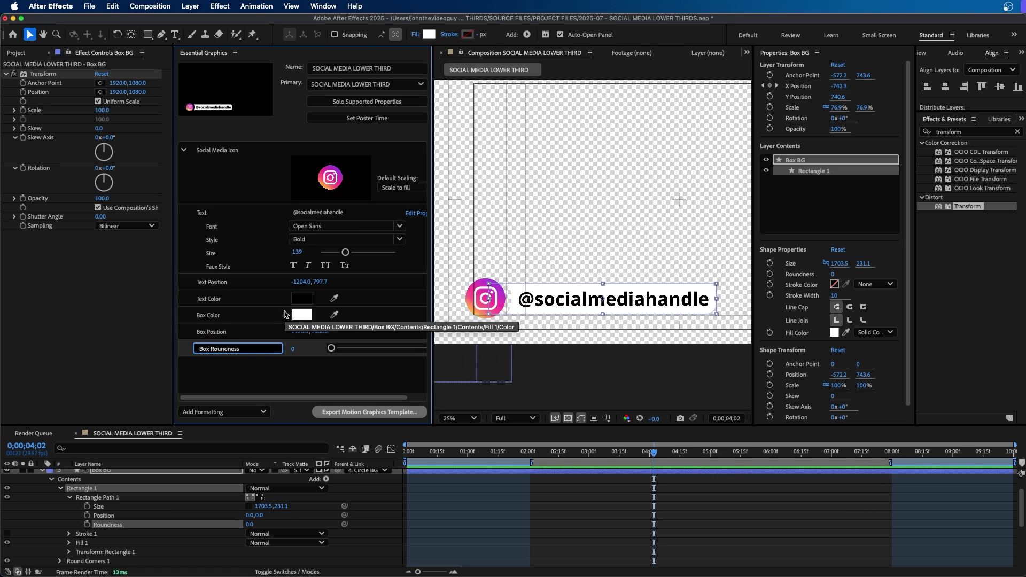
pyautogui.press('Return')
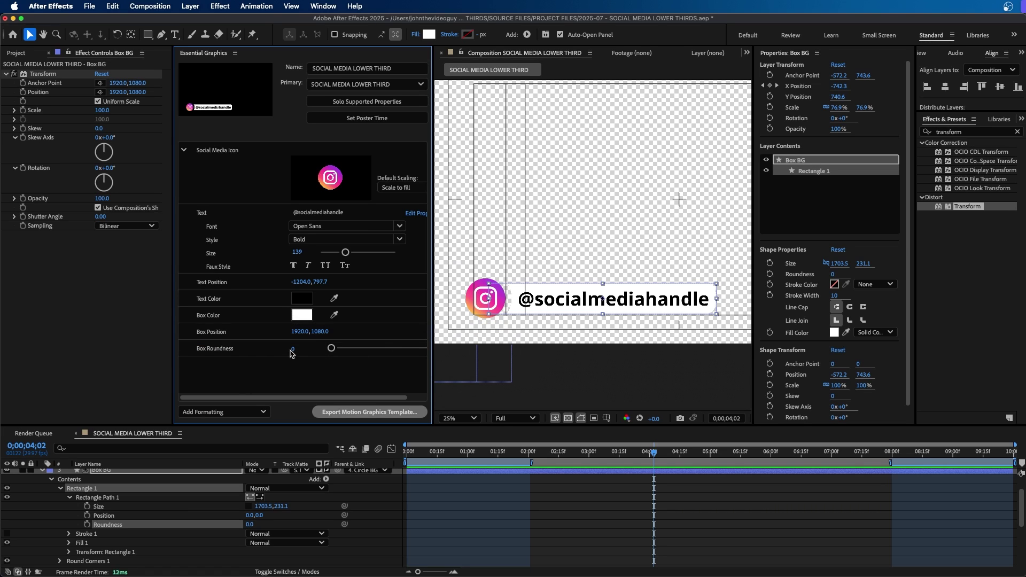
# - Scrub Box Roundness up to about 103 to round the box corners
pyautogui.click(332, 348)
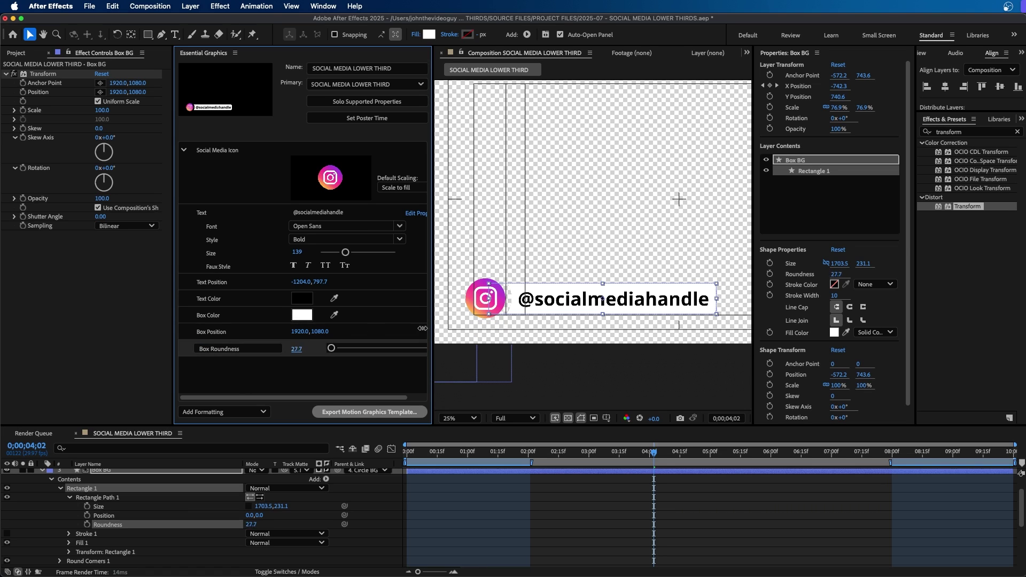
pyautogui.moveTo(832, 274); pyautogui.dragTo(736, 266)
pyautogui.moveTo(332, 348); pyautogui.dragTo(333, 348)
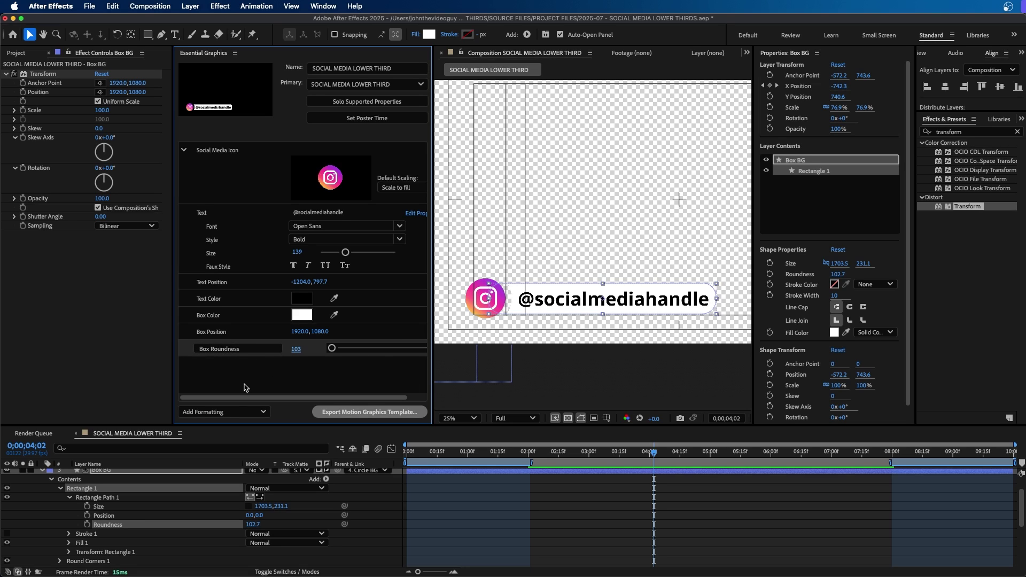
# - Set Box Roundness to 0, then add a comment row and delete it again
pyautogui.write('0')
pyautogui.press('Return')
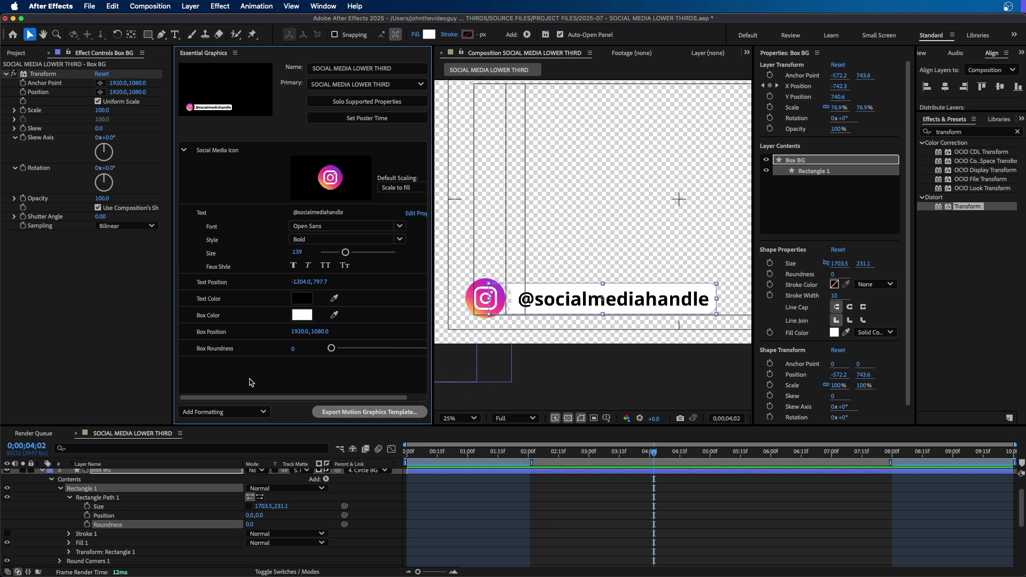
pyautogui.click(214, 413)
pyautogui.click(212, 425)
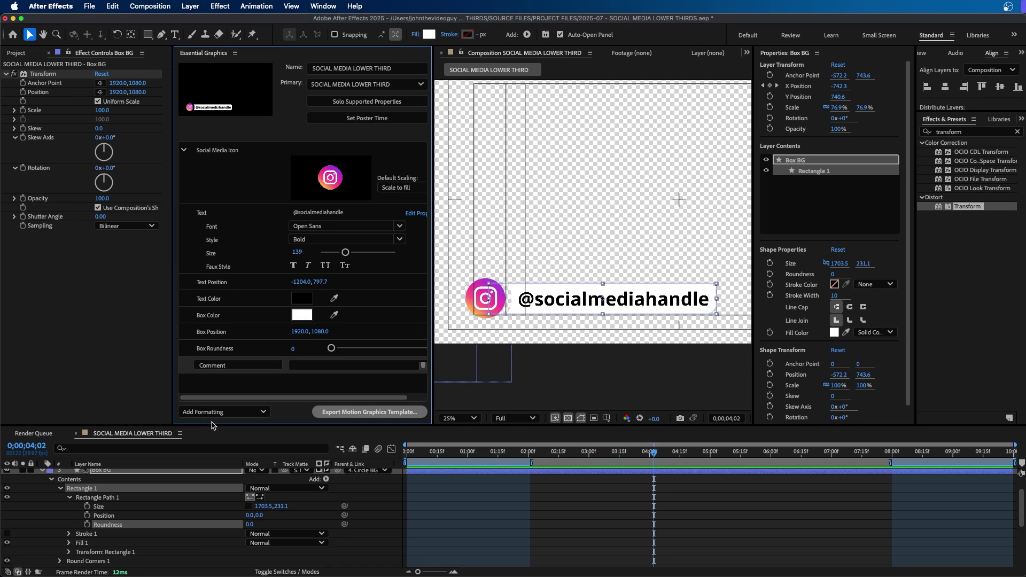
pyautogui.click(231, 363)
pyautogui.click(326, 364)
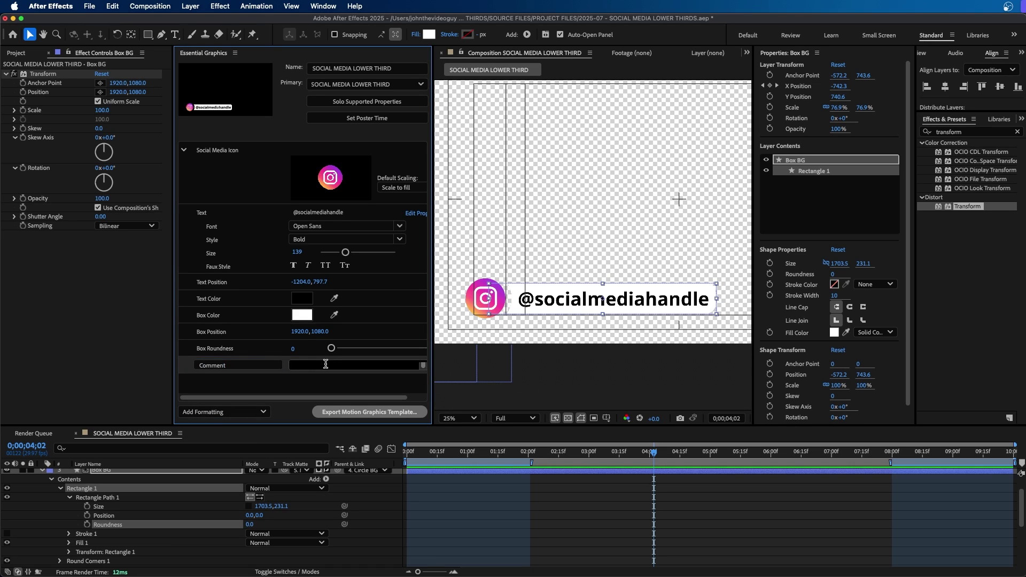
pyautogui.click(284, 388)
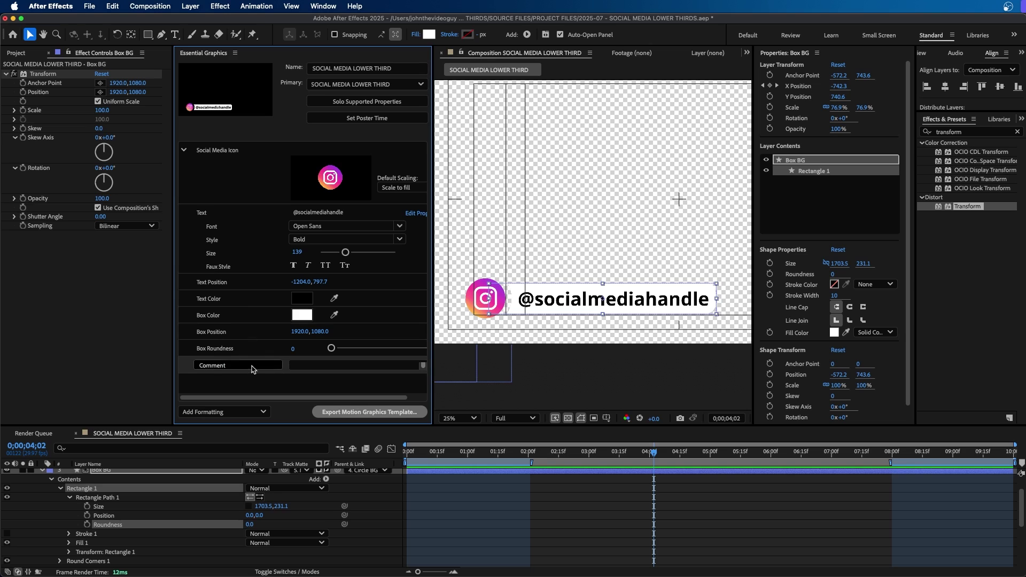
pyautogui.press('Delete')
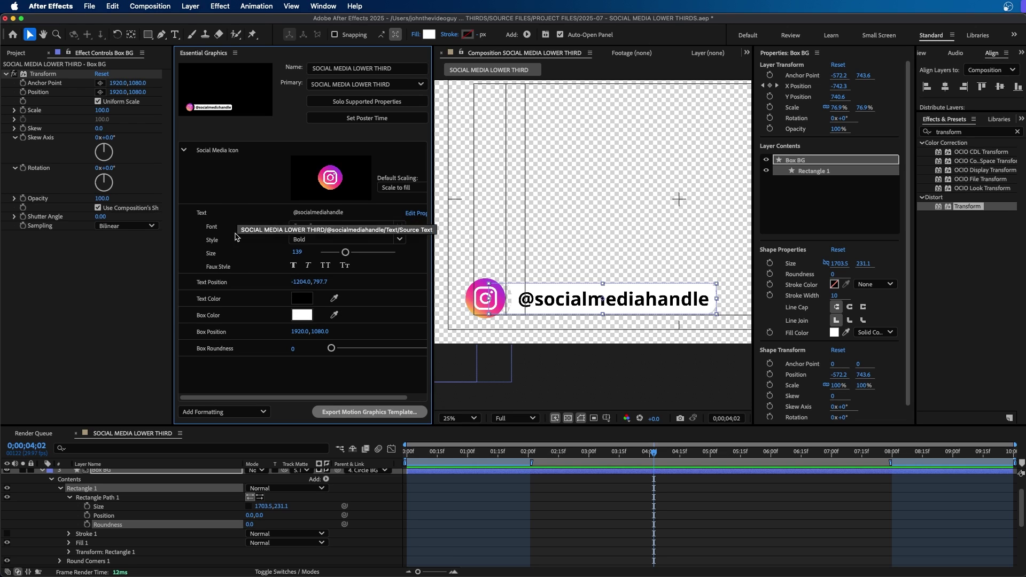
# - Add a new template group named Text Controls
pyautogui.click(219, 412)
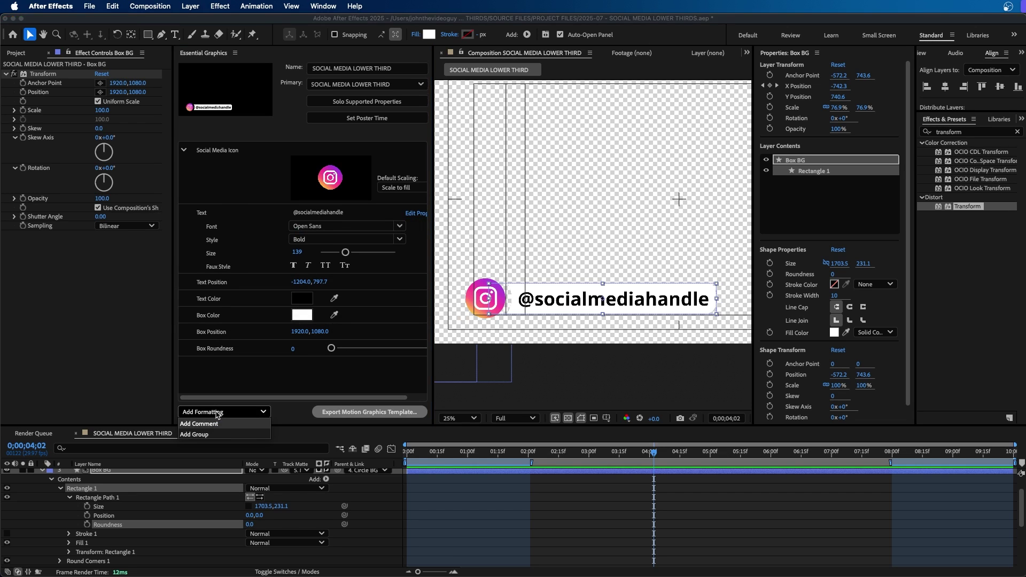
pyautogui.click(214, 433)
pyautogui.click(226, 365)
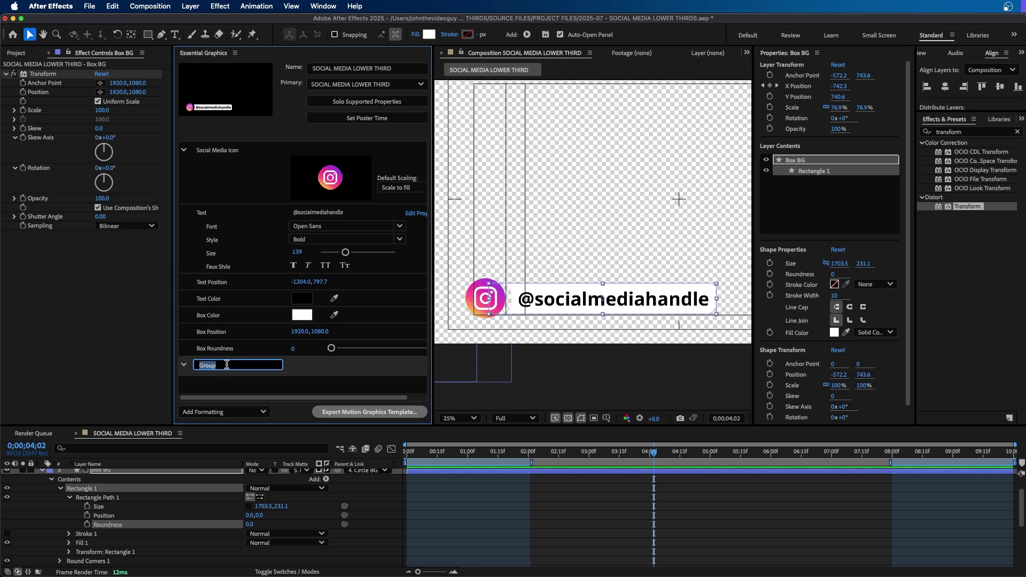
pyautogui.write('Text Controls')
pyautogui.press('Return')
# - Move the Text and Text Position controls into the group and collapse it
pyautogui.moveTo(235, 213); pyautogui.dragTo(224, 369)
pyautogui.moveTo(238, 214); pyautogui.dragTo(242, 276)
pyautogui.click(182, 262)
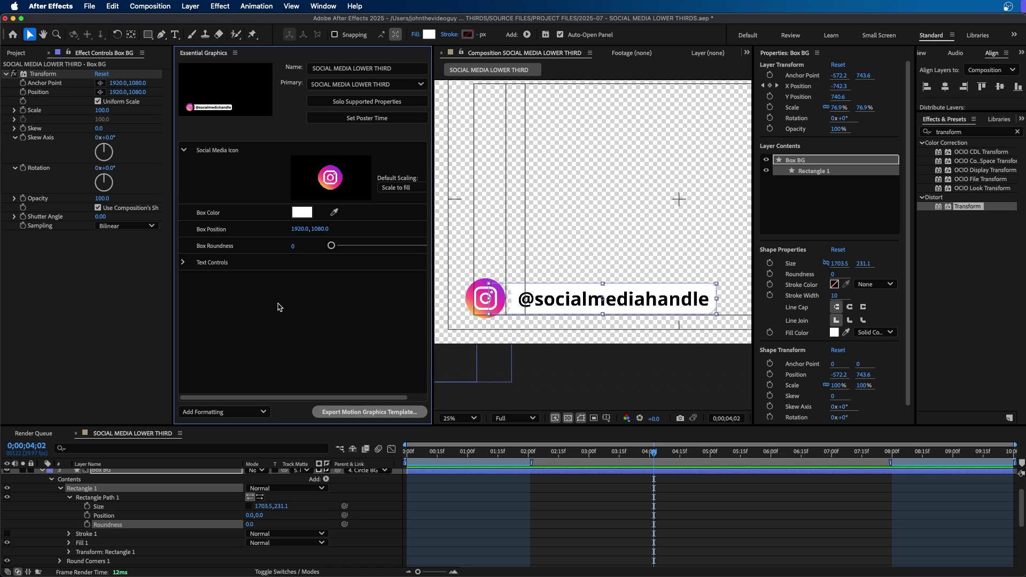
# - Save the project and set Downloads as the template's export location
pyautogui.click(335, 413)
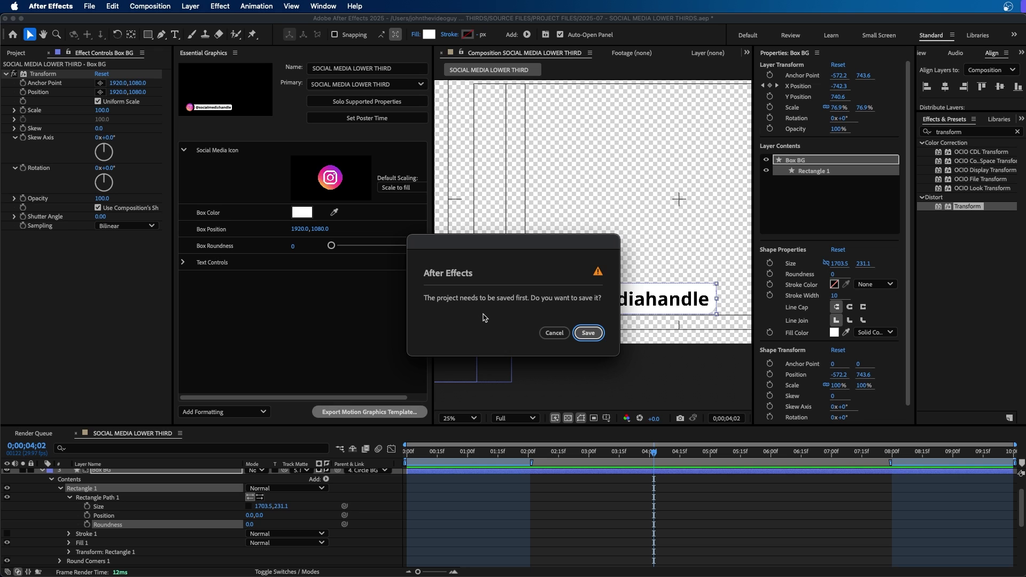
pyautogui.click(595, 337)
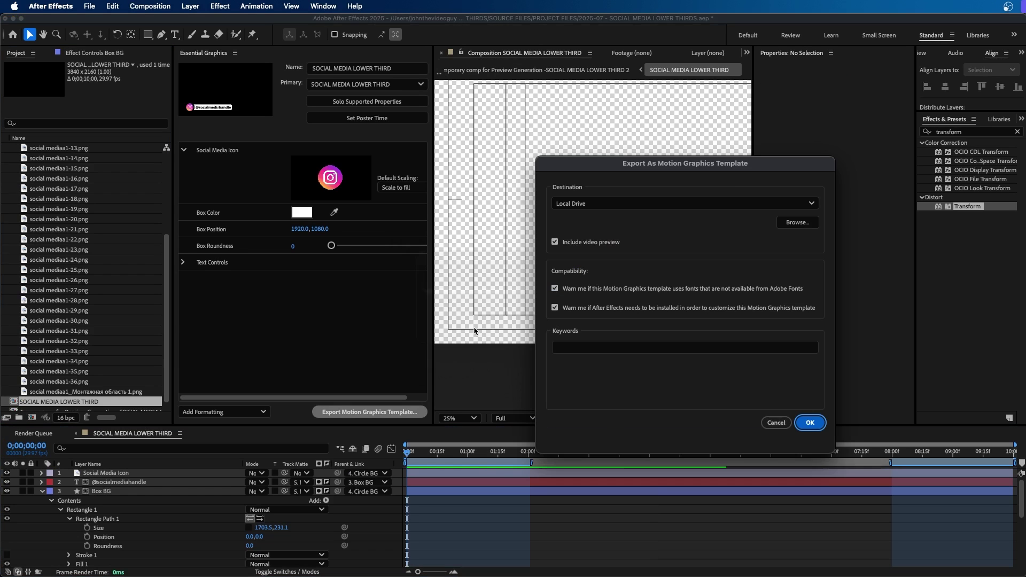
pyautogui.moveTo(526, 208); pyautogui.dragTo(415, 158)
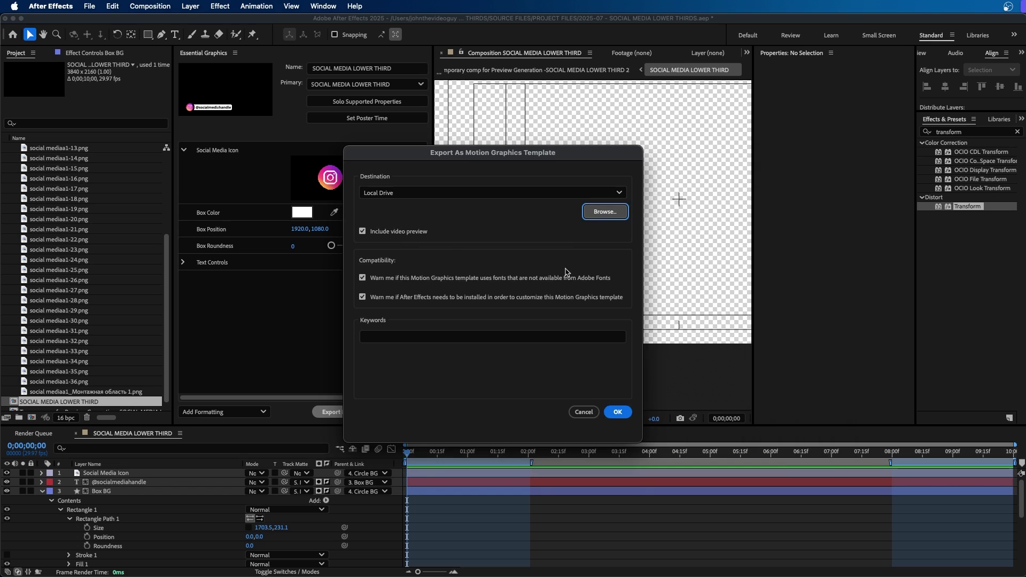
pyautogui.click(605, 212)
pyautogui.click(528, 300)
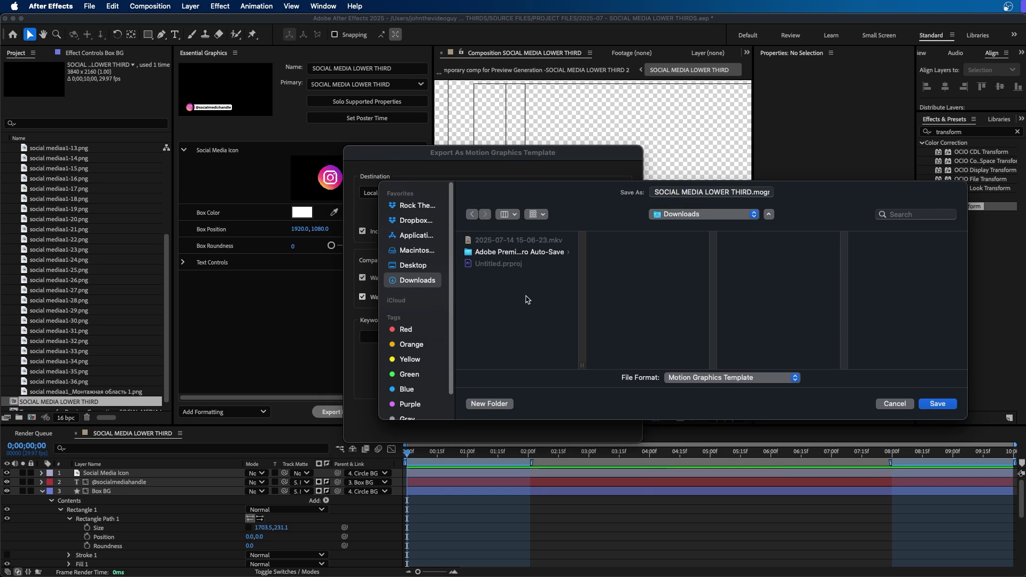
pyautogui.click(942, 407)
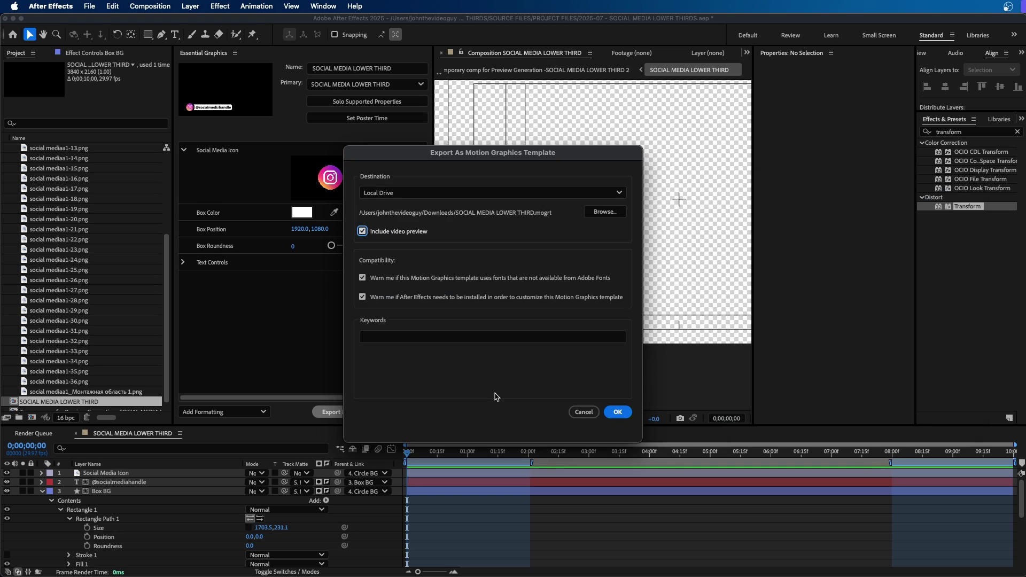
# - Confirm the export, accepting the font warning, to create SOCIAL MEDIA LOWER THIRD.mogrt
pyautogui.click(619, 412)
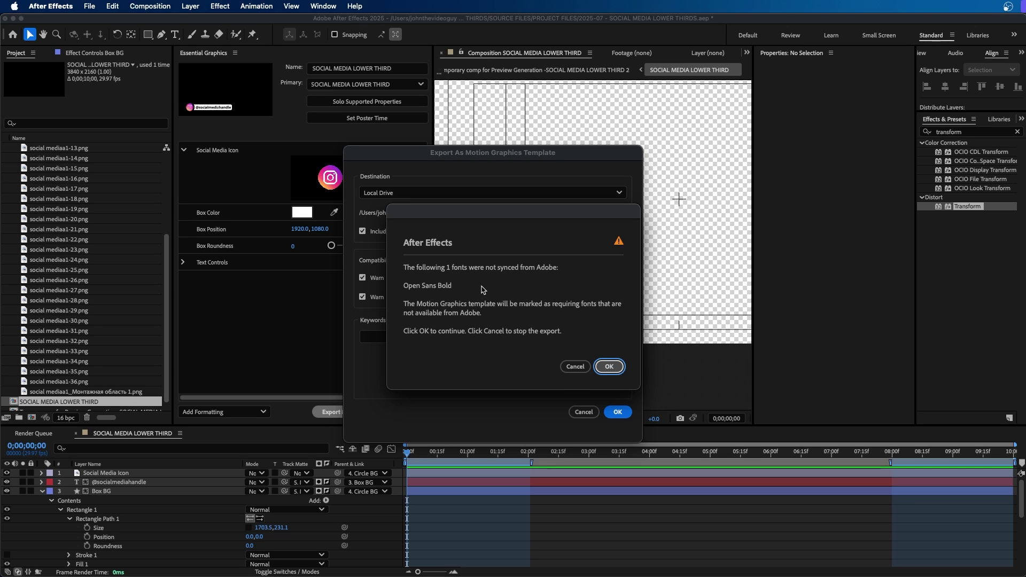
pyautogui.click(608, 367)
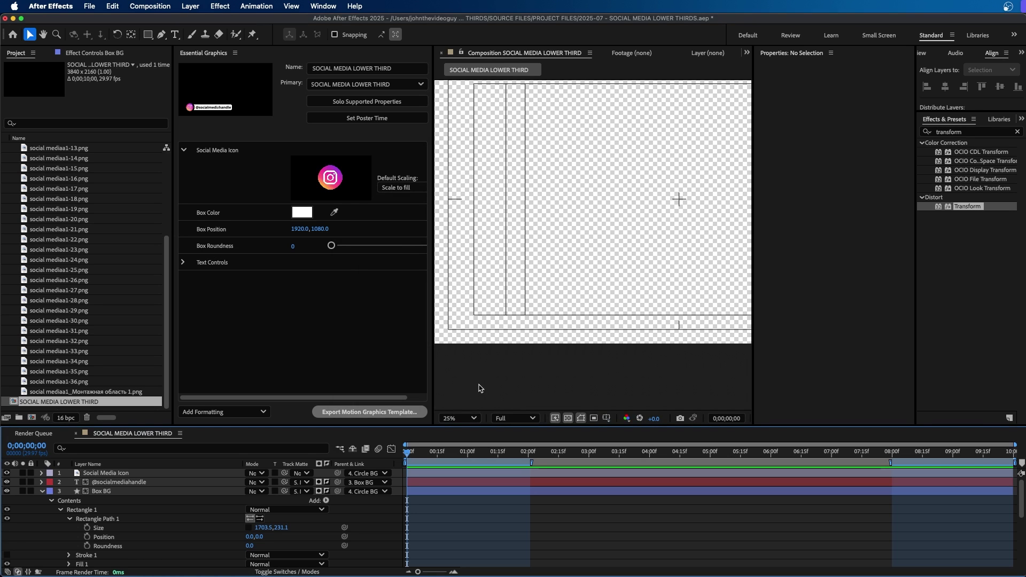
pyautogui.click(398, 246)
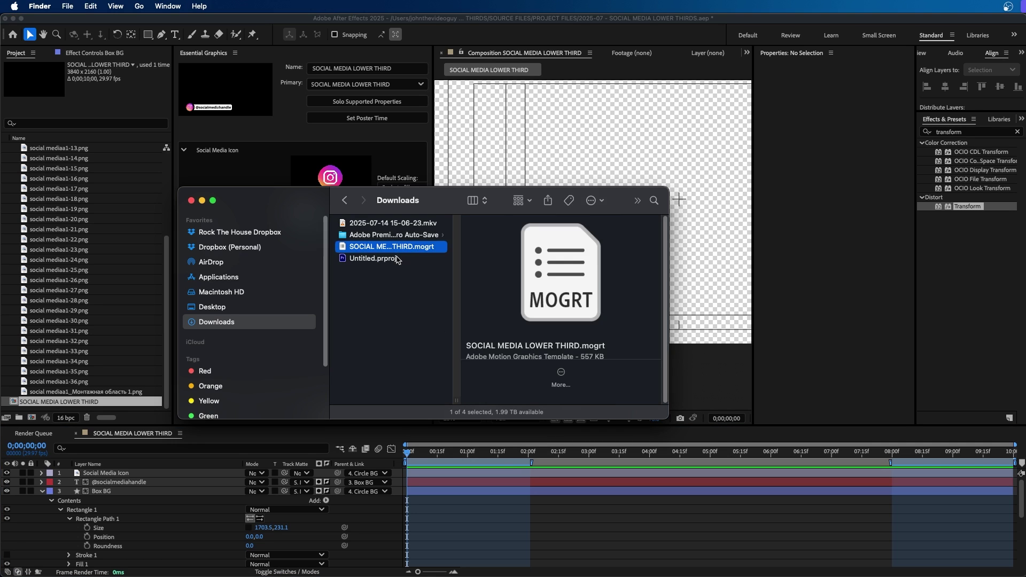
# - Quick Look the SOCIAL MEDIA LOWER THIRD.mogrt file to confirm its 557 KB size
pyautogui.press('space')
pyautogui.moveTo(711, 175); pyautogui.dragTo(725, 279)
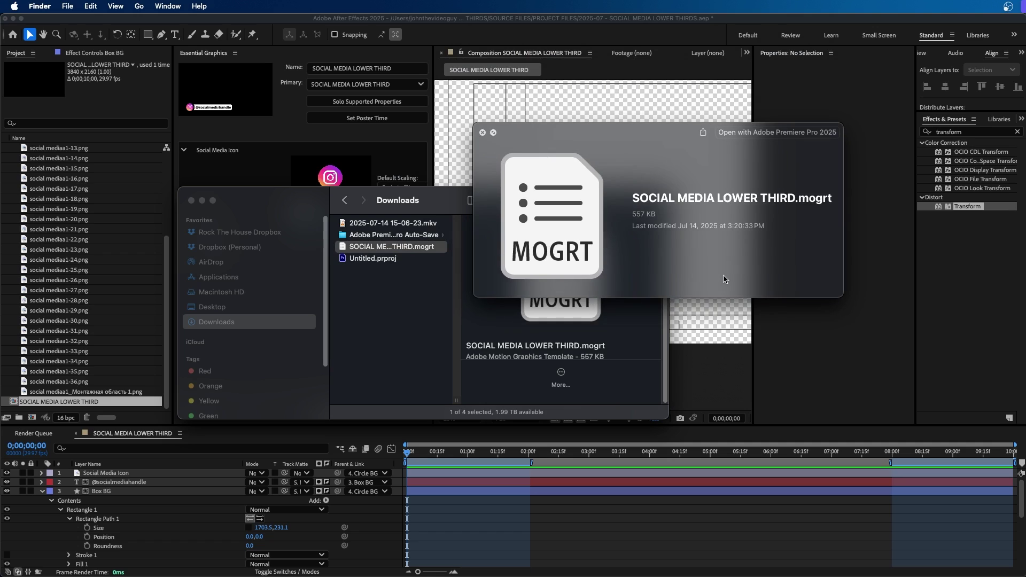